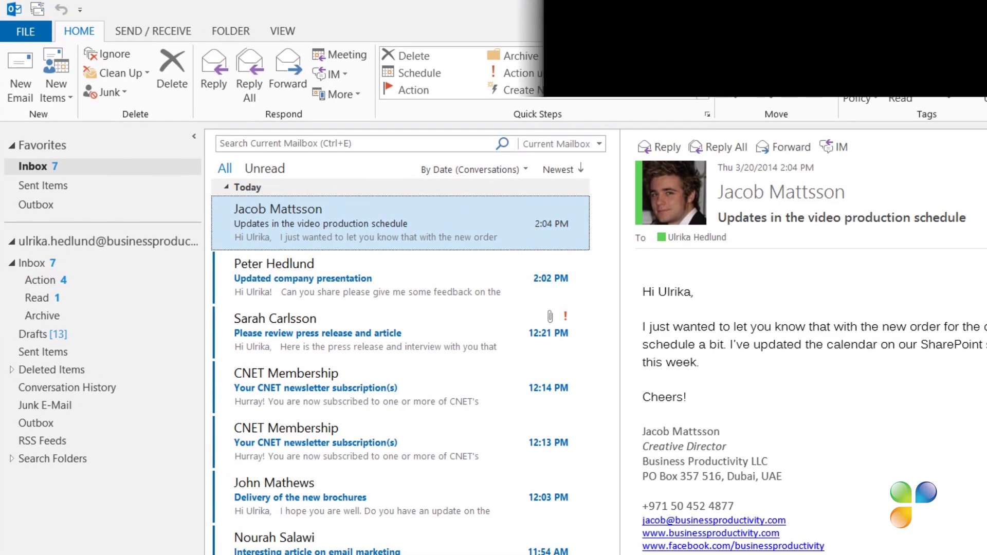
Look through the Action, Read and Archive folders
click(125, 280)
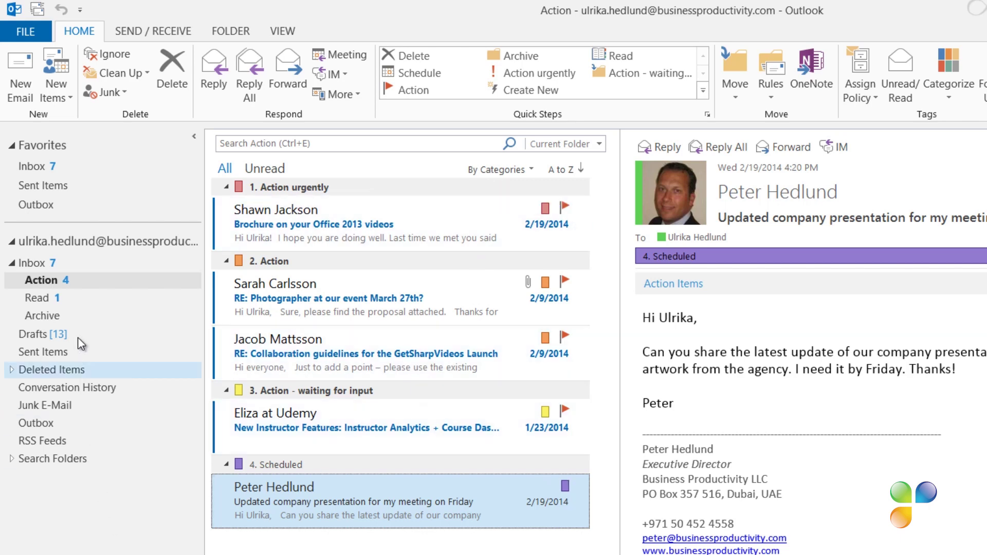
click(46, 299)
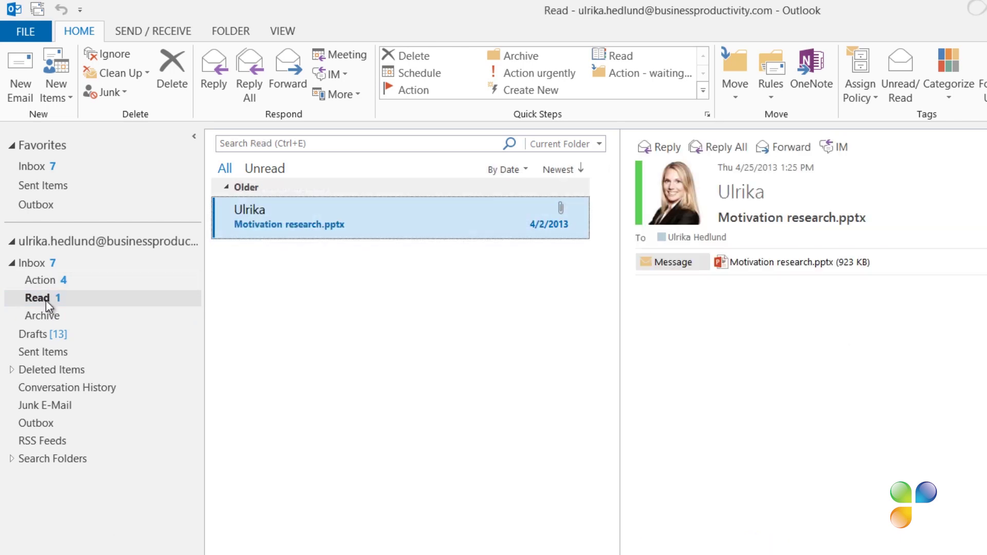
click(45, 315)
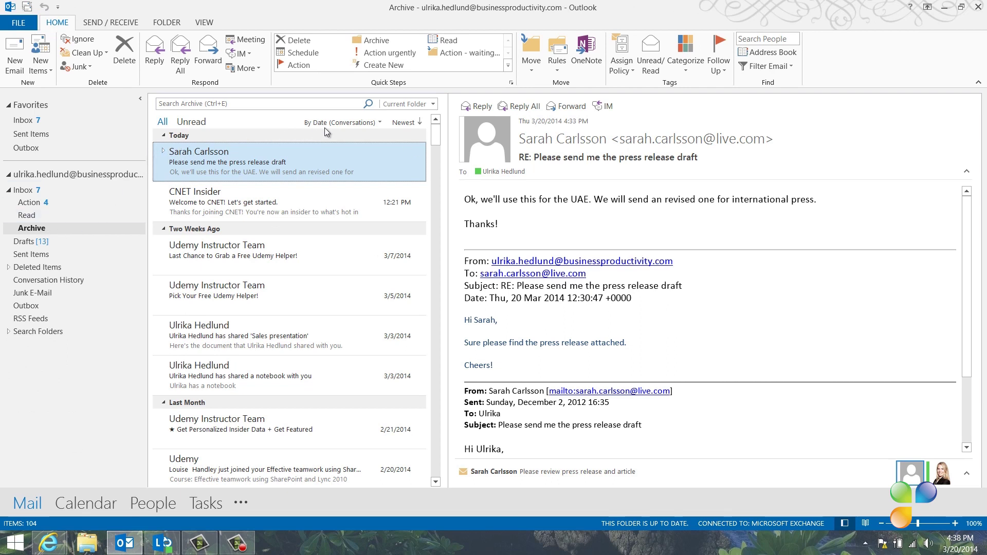
Expand the press release draft conversation, then leave the schedule email unfiled in the Inbox
click(163, 151)
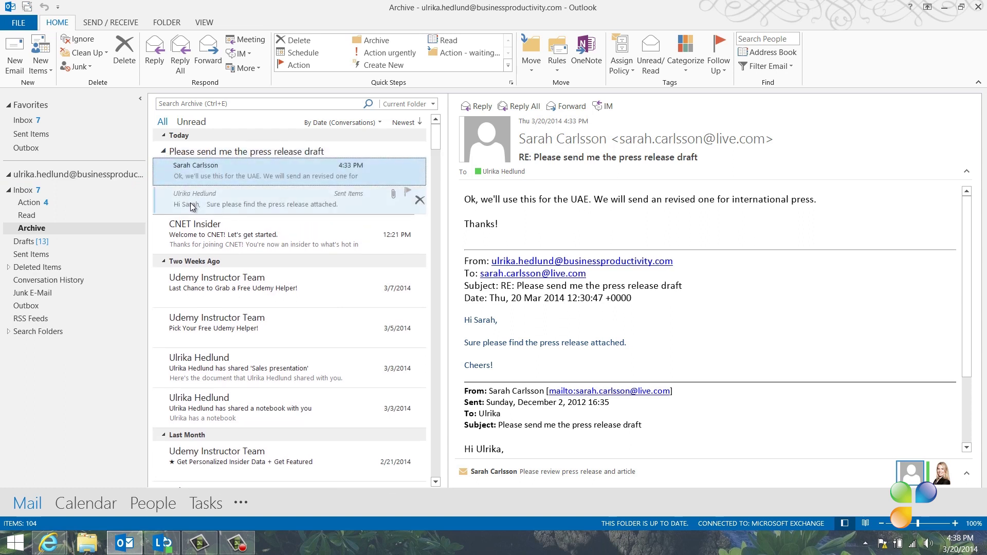
click(164, 152)
click(163, 151)
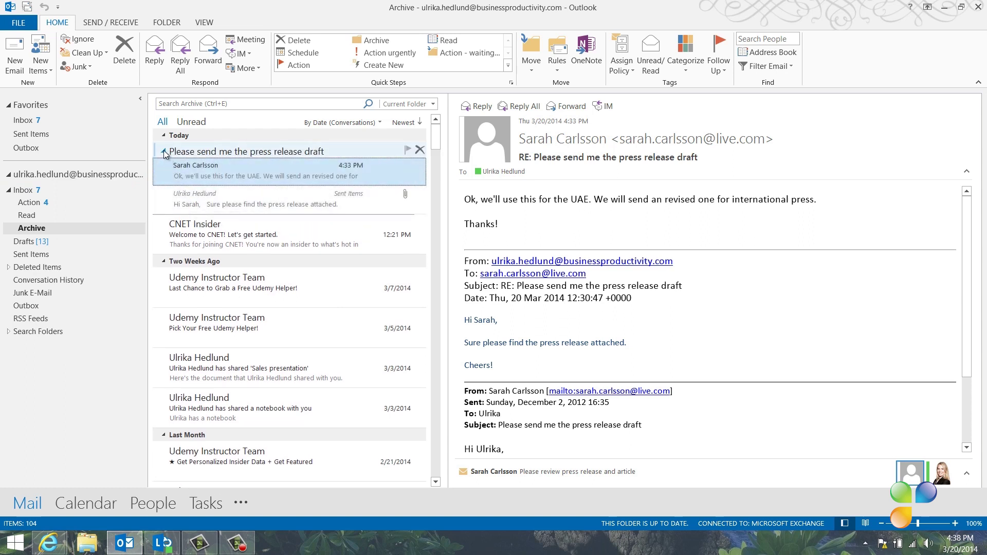
click(42, 123)
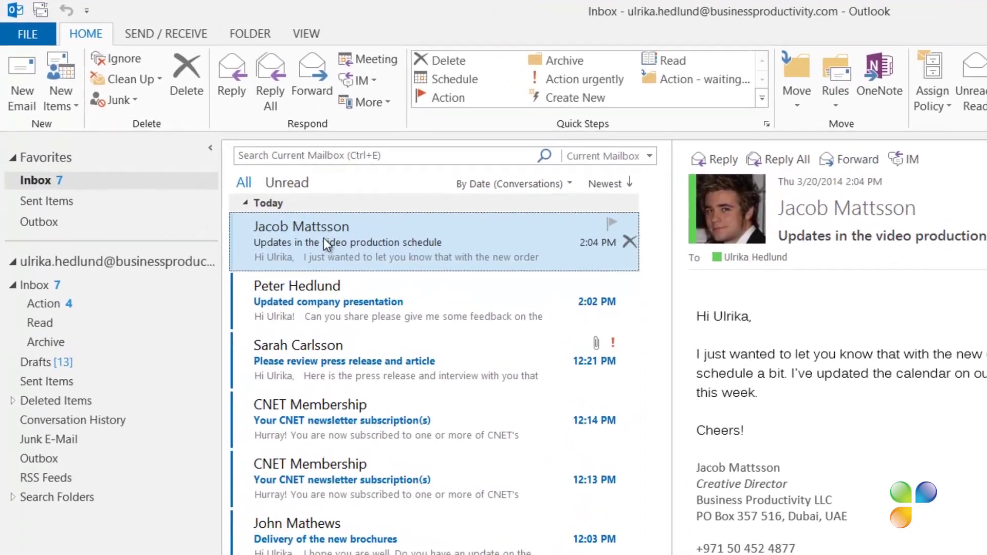
drag(288, 214, 48, 294)
drag(56, 344, 229, 262)
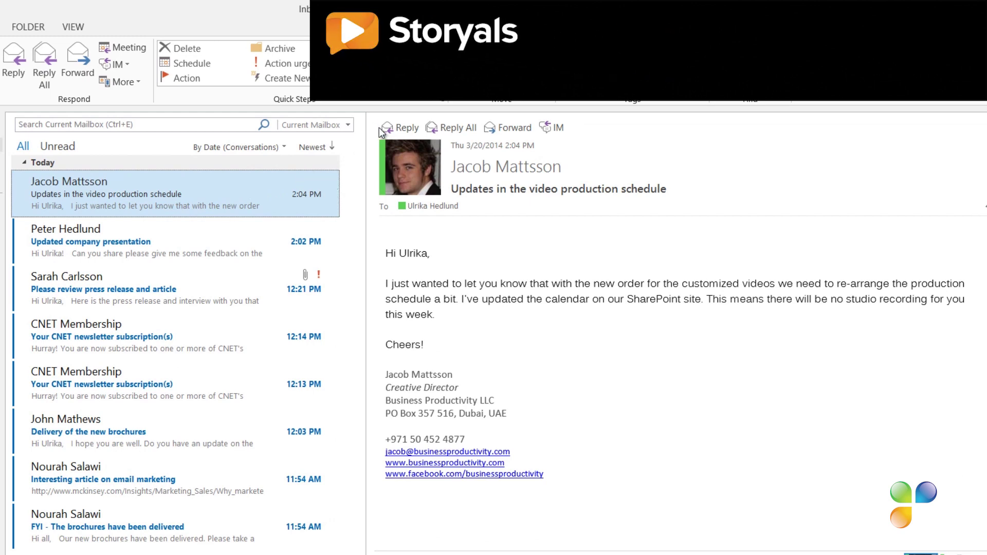
Reply 'Great, thanks!' to the video production schedule email
click(392, 128)
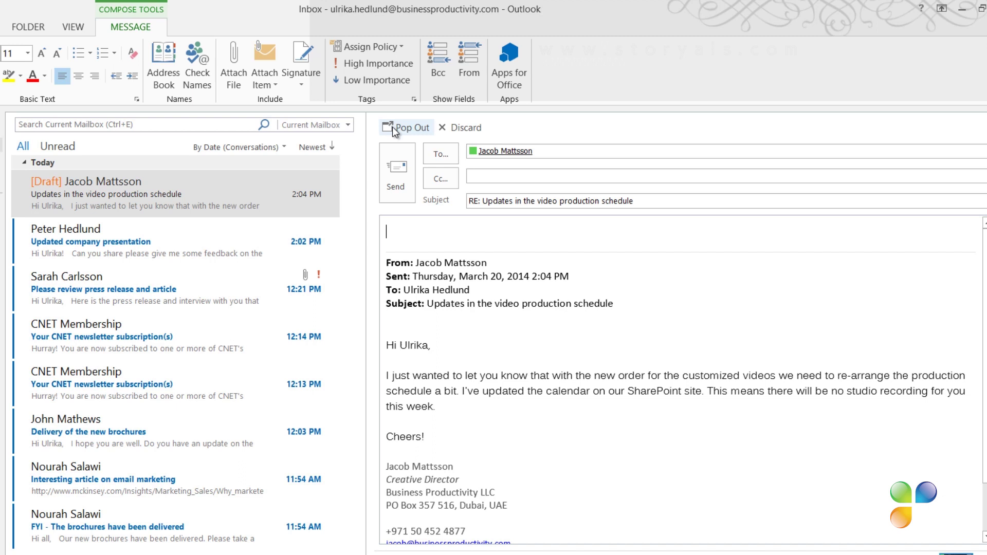
text(Great, t)
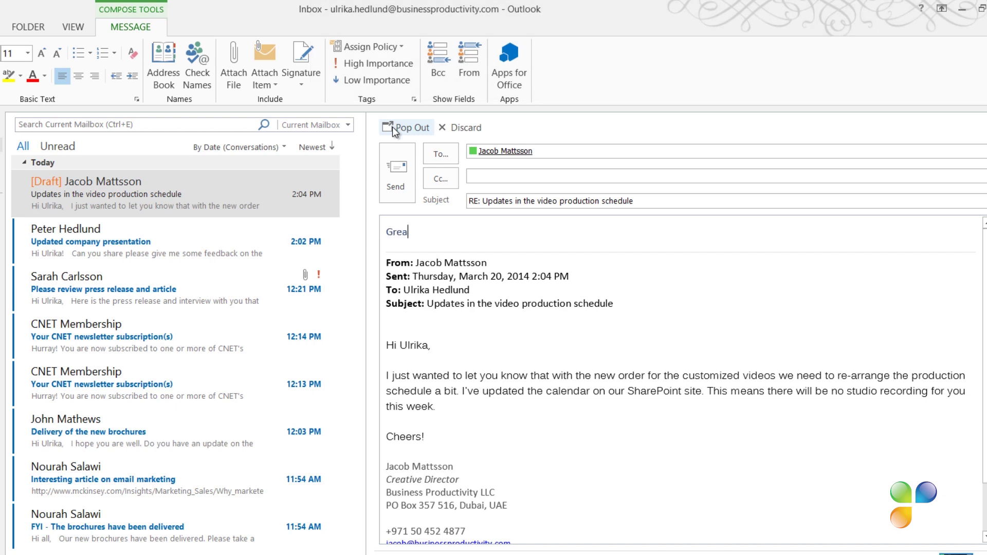
text(hanks!)
click(402, 187)
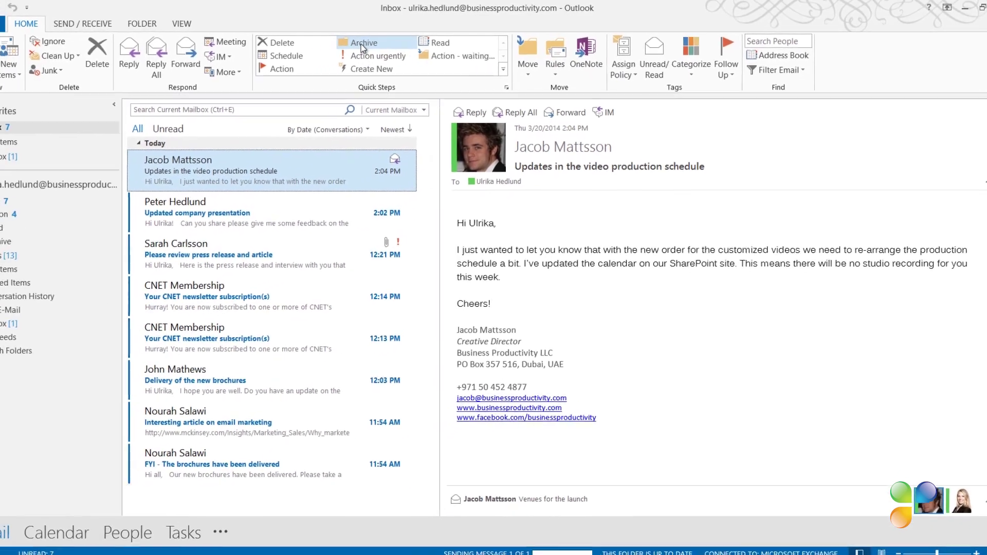
Archive the schedule email and answer the presentation email 'Sure, I will do it early next week!'
click(329, 49)
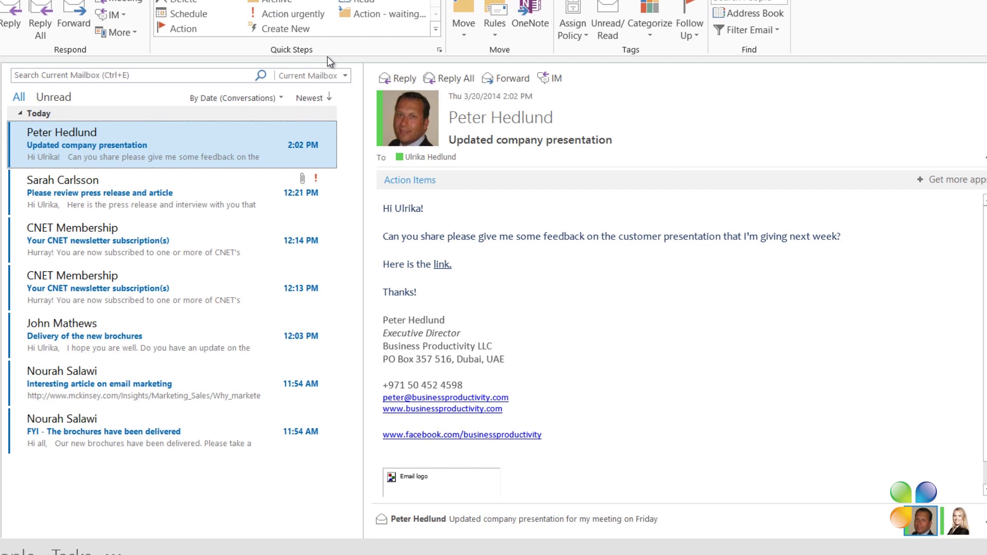
click(399, 81)
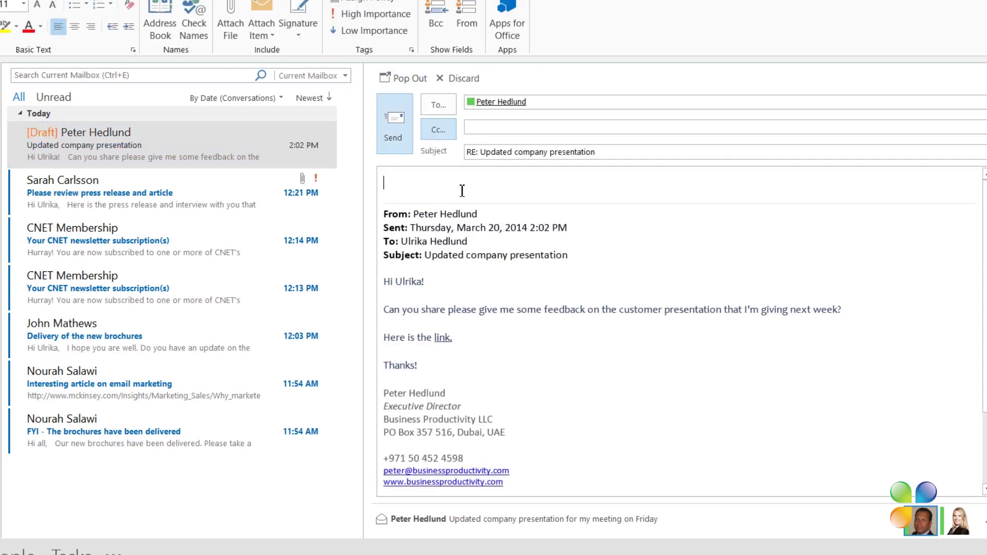
text(Sure, I will do it )
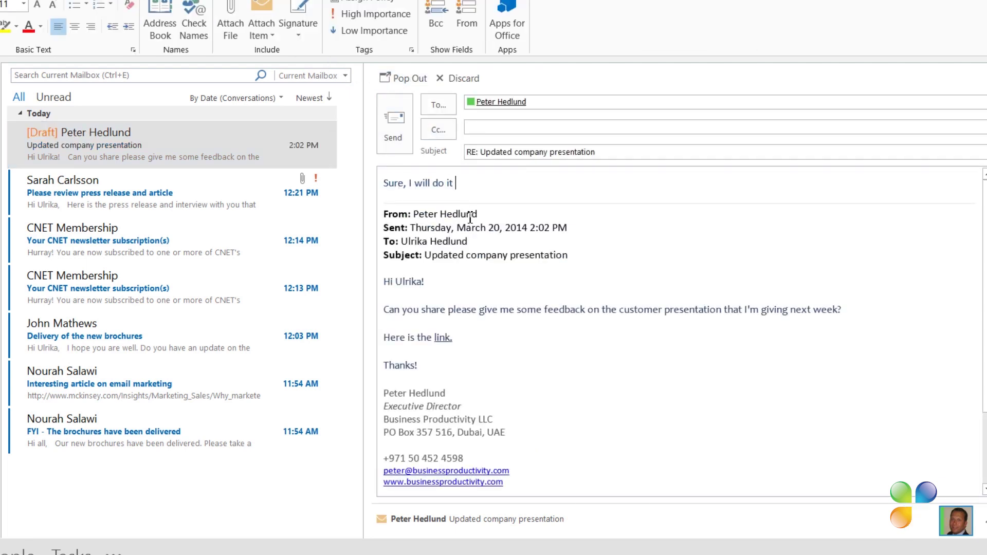
text(early next week!)
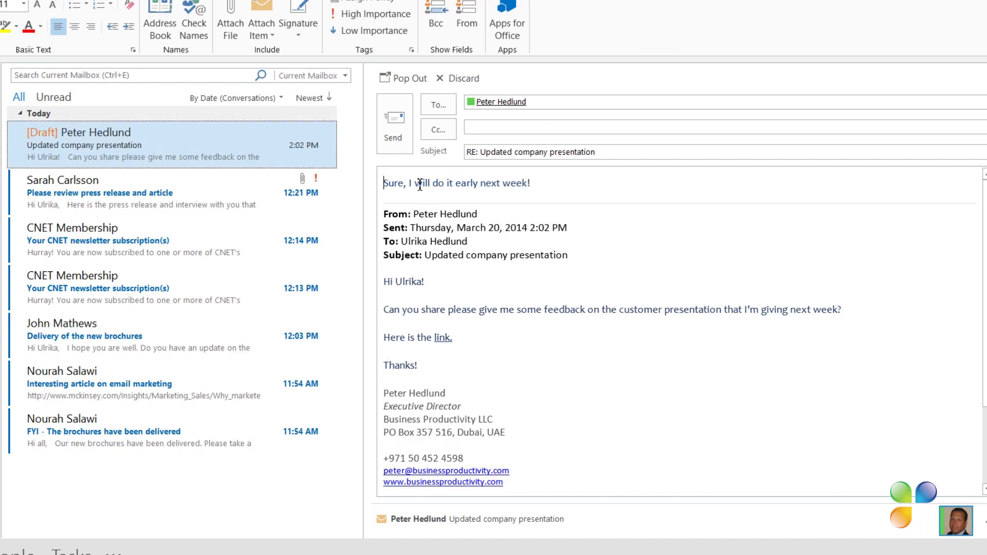
click(392, 124)
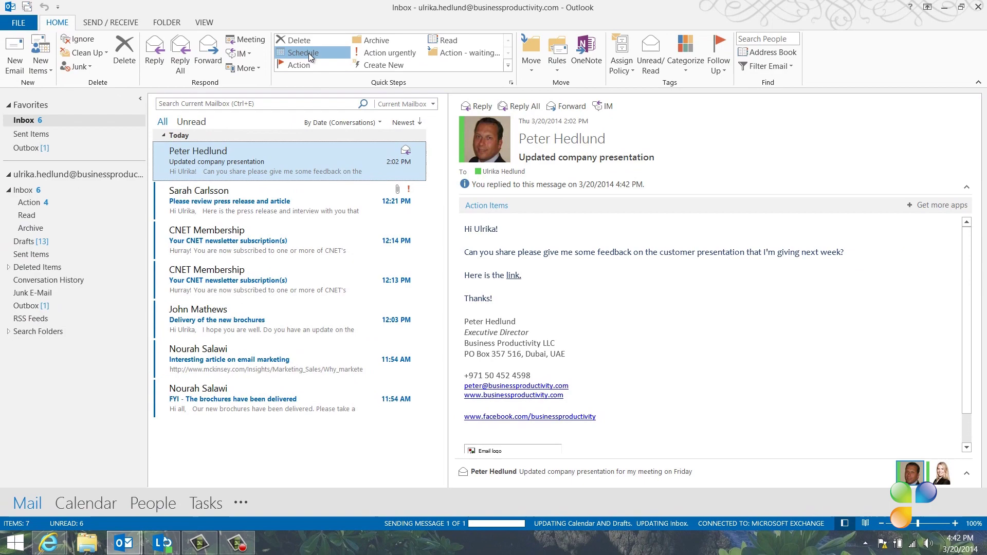
Schedule the presentation email as an appointment on Monday 3/24/2014, 4:00–5:00 PM
click(308, 54)
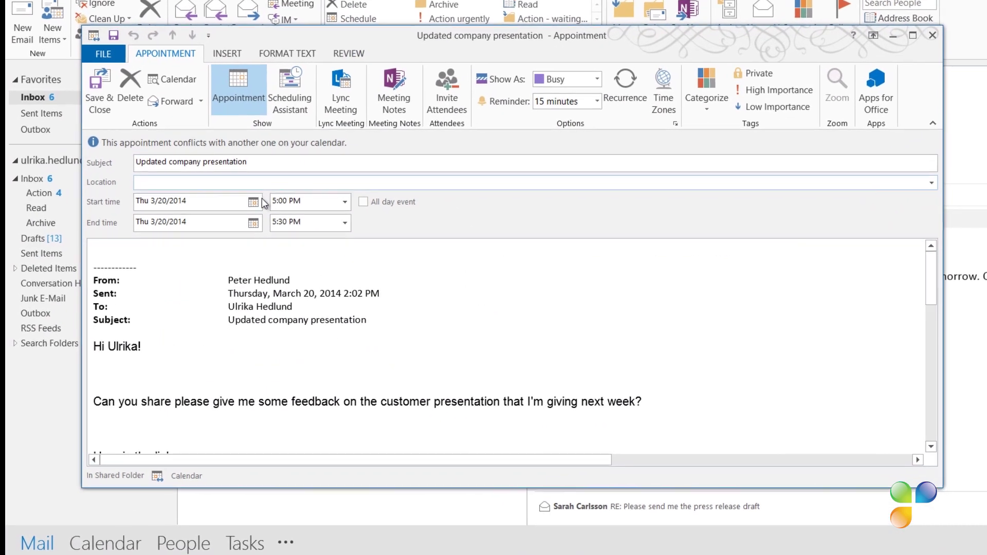
click(257, 201)
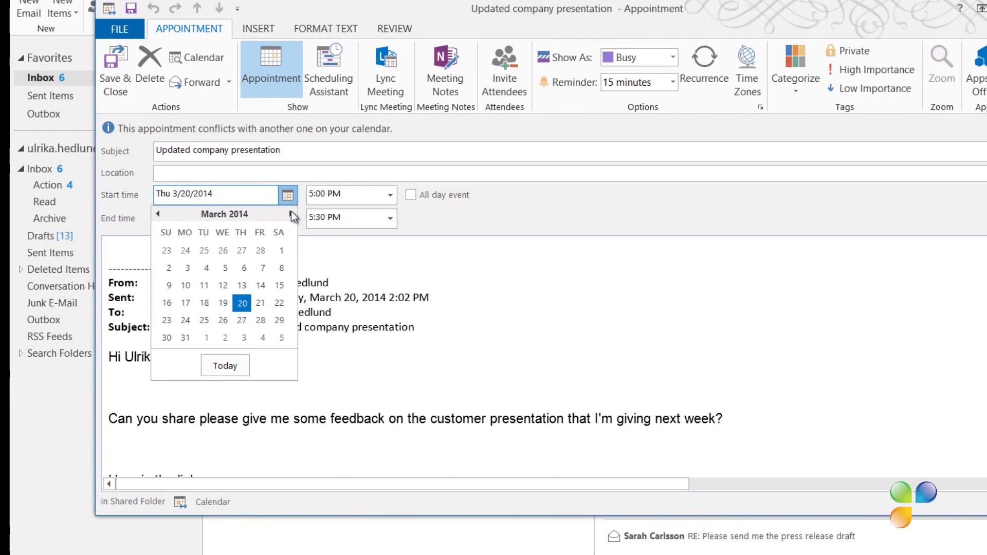
click(185, 320)
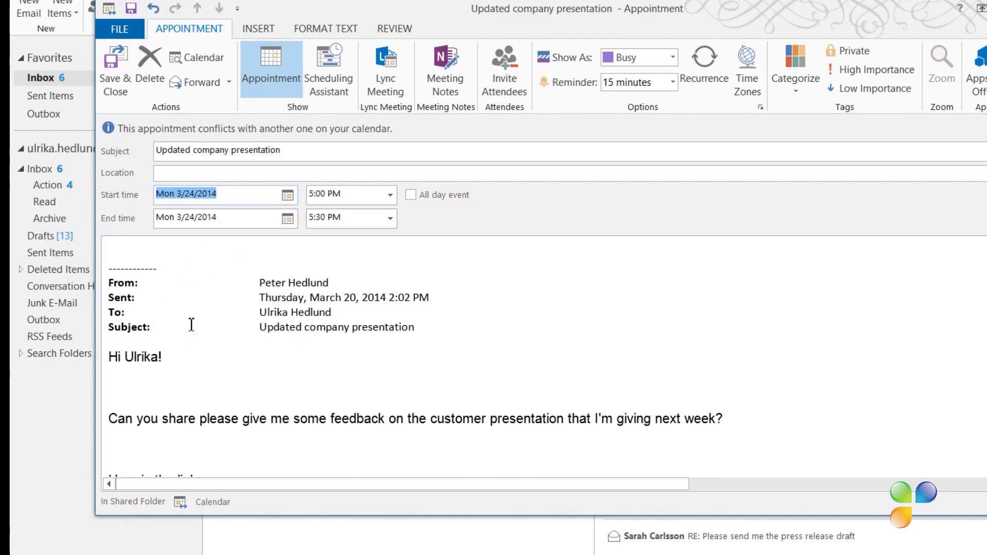
click(321, 81)
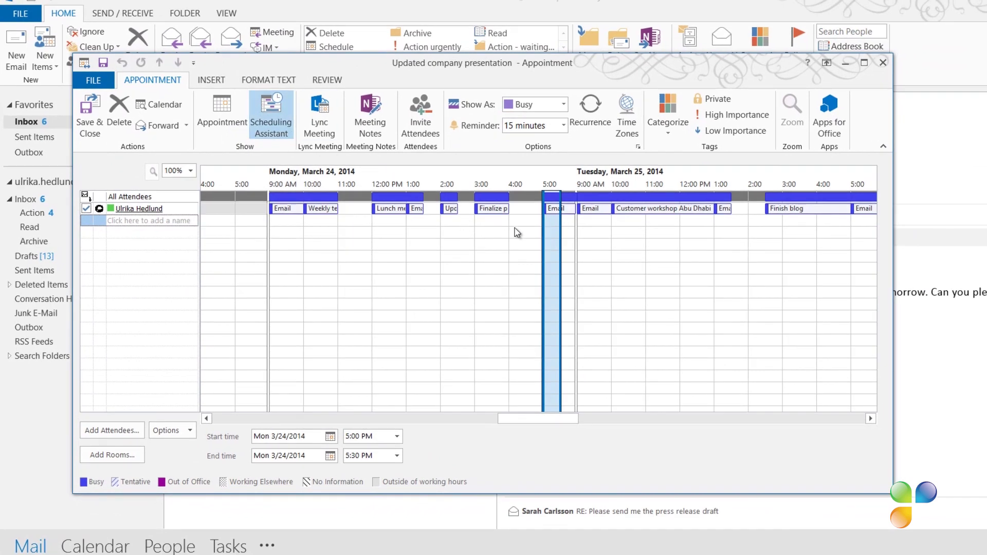
click(537, 230)
drag(524, 235, 542, 242)
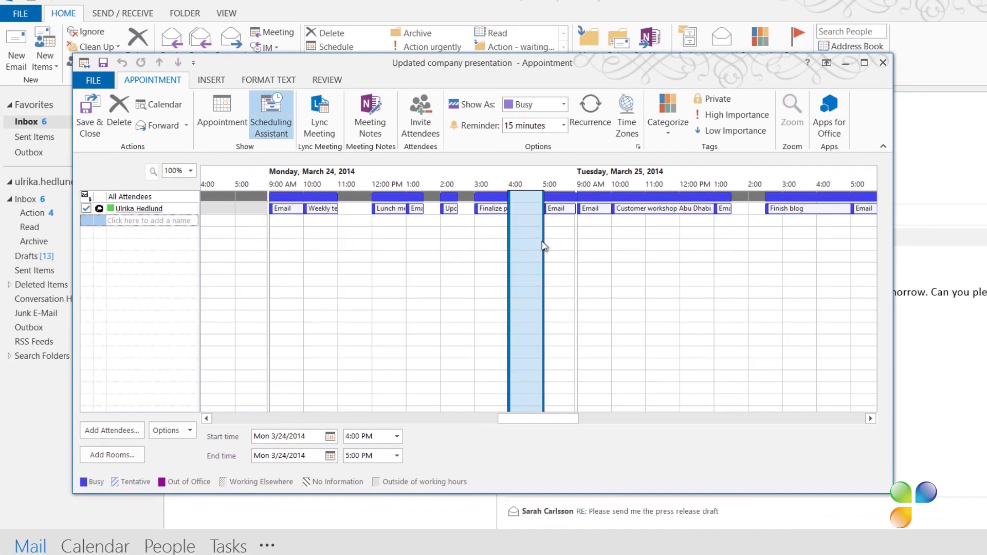
click(88, 117)
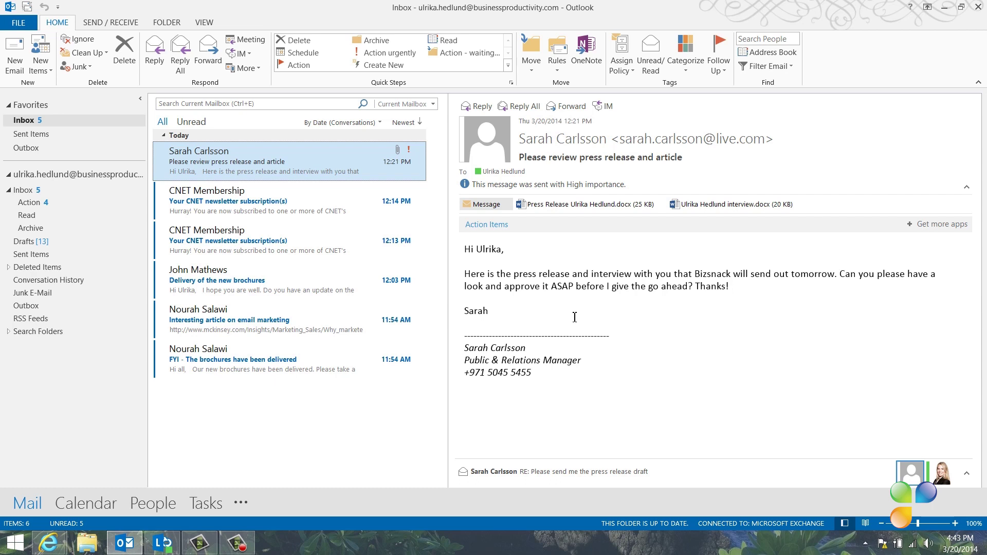
File the press release review email with the Action urgently quick step
click(371, 54)
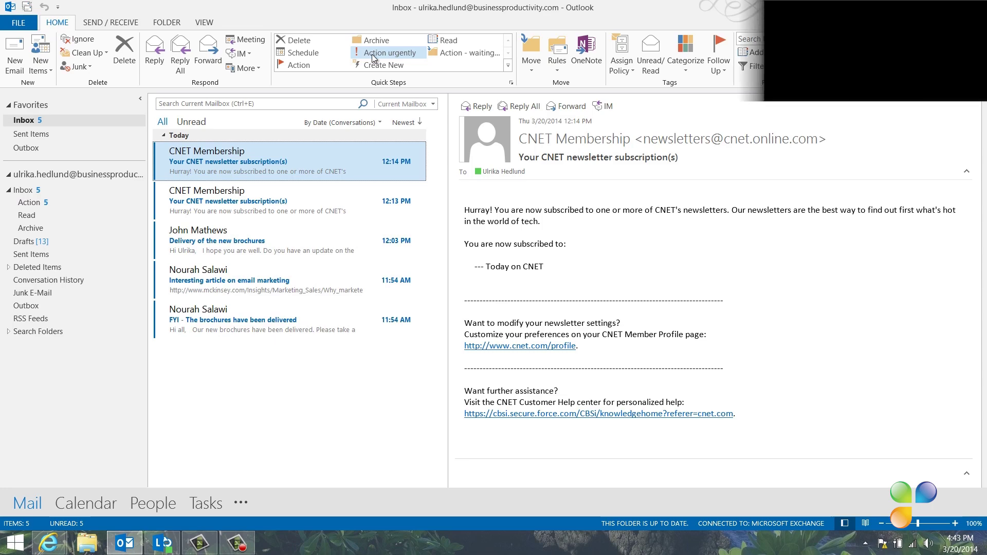
Delete both CNET Membership newsletter emails with the Delete quick step
mouse_move(418, 163)
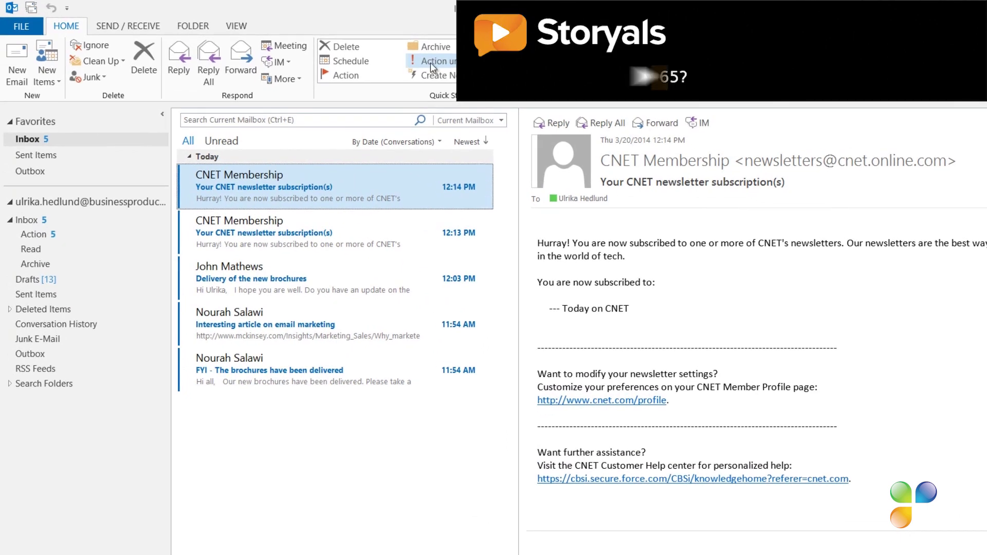
click(365, 49)
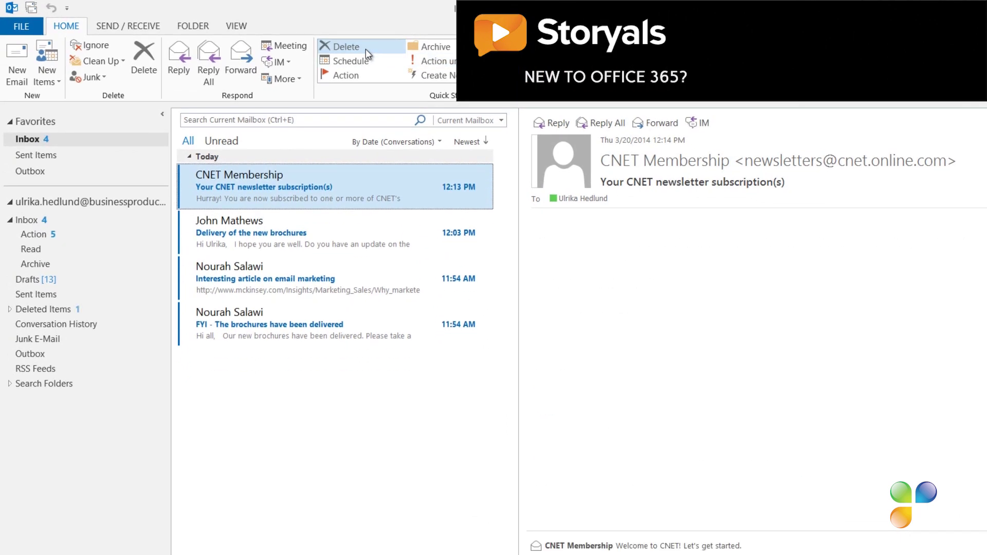
click(365, 48)
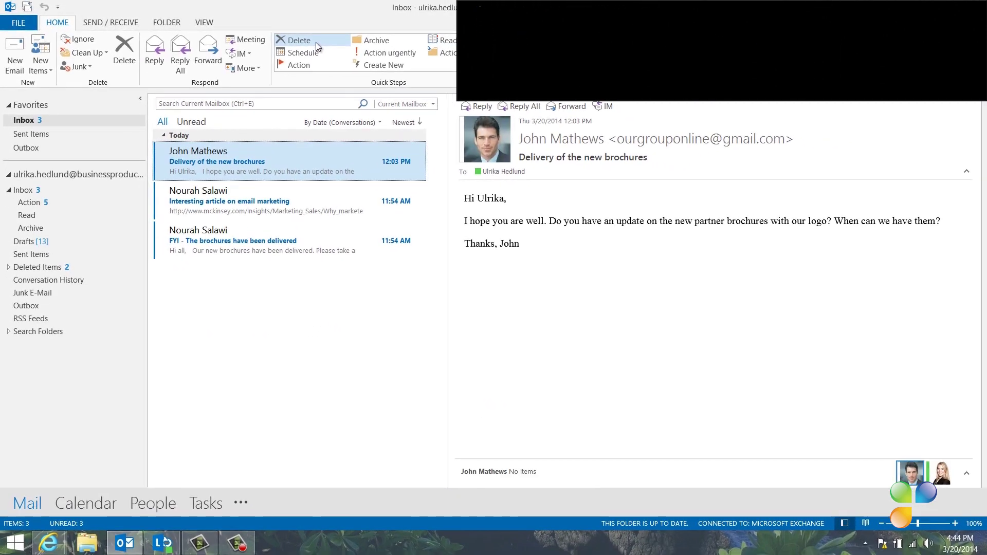
Reply to the brochure delivery email that the printers haven't responded yet
click(474, 110)
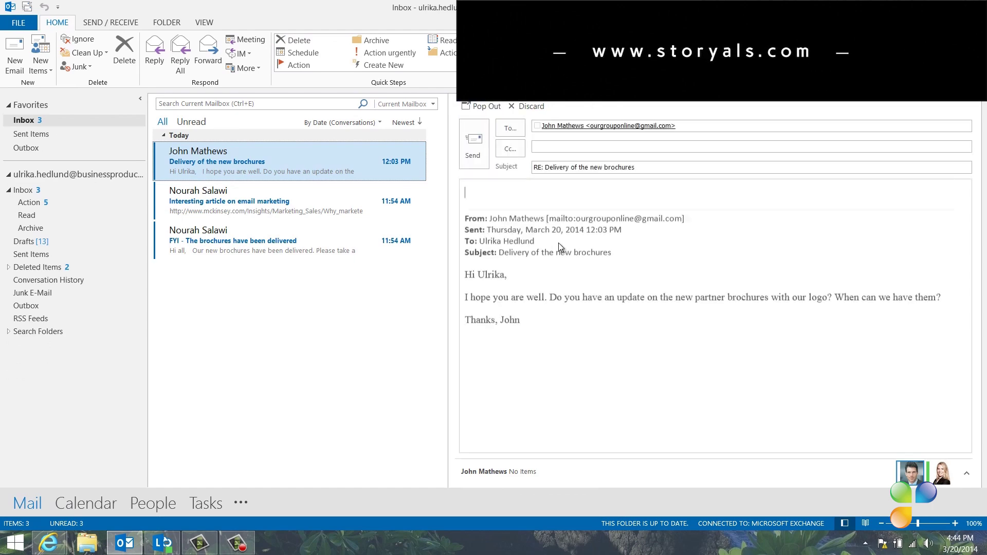
text(Hi John,)
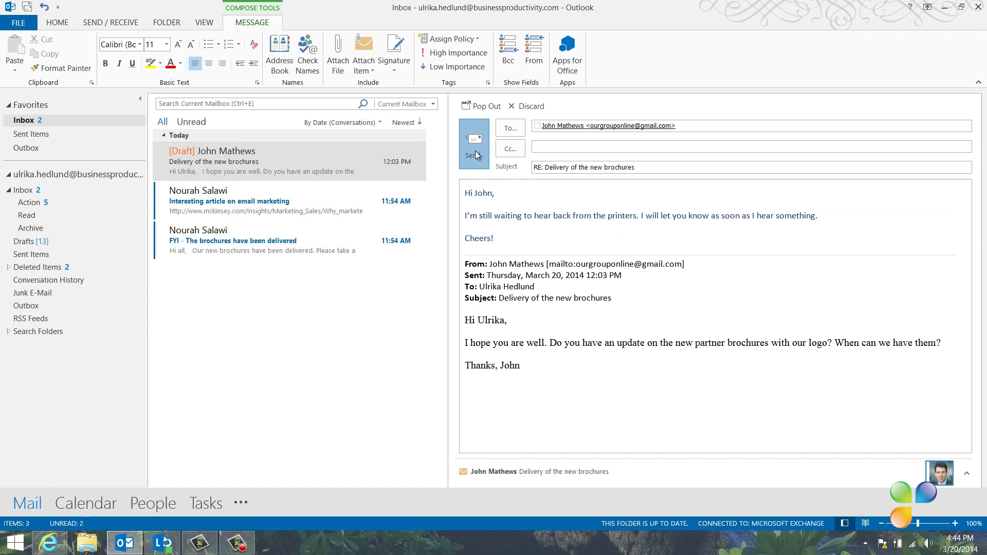
click(474, 149)
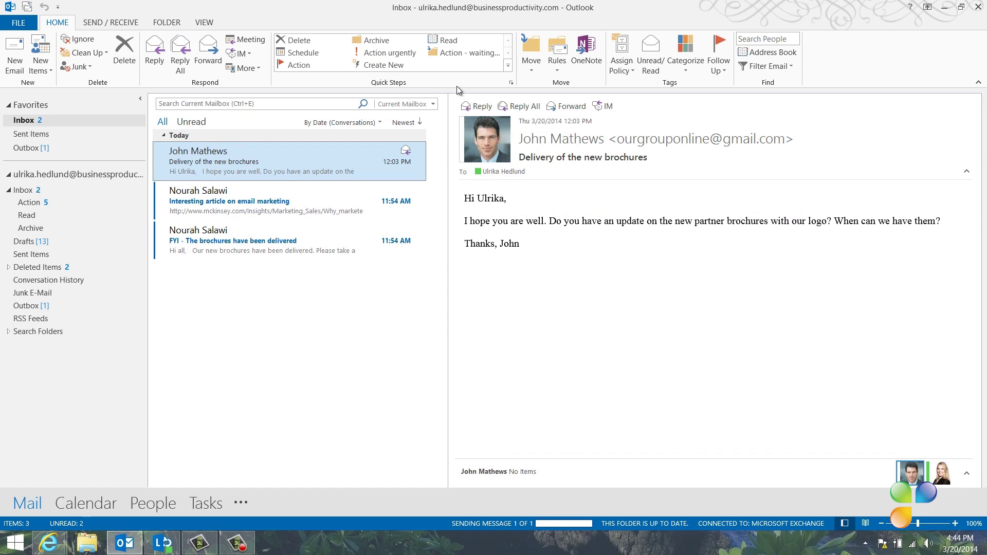
File the brochure email as waiting for input, move the marketing article to Read, and archive the FYI note
click(456, 56)
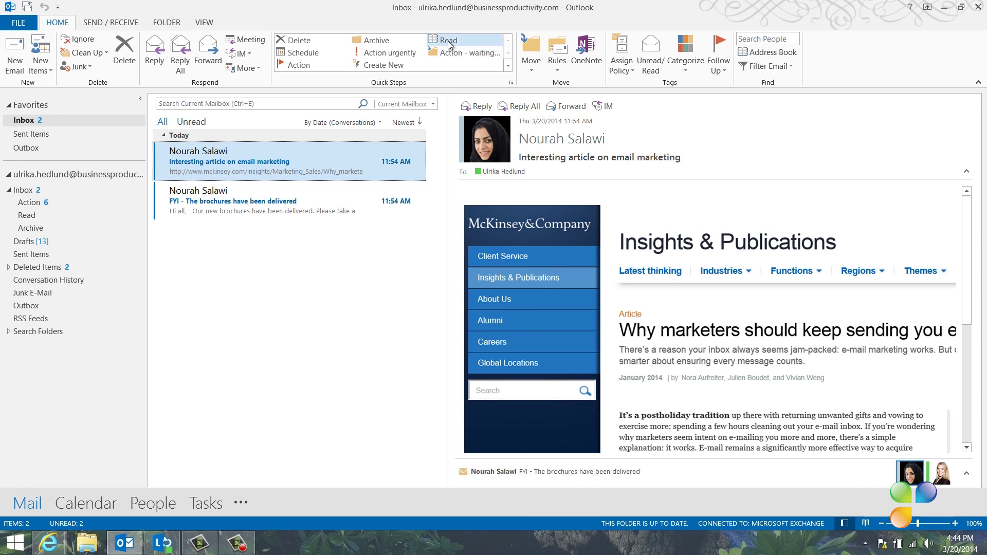
click(449, 44)
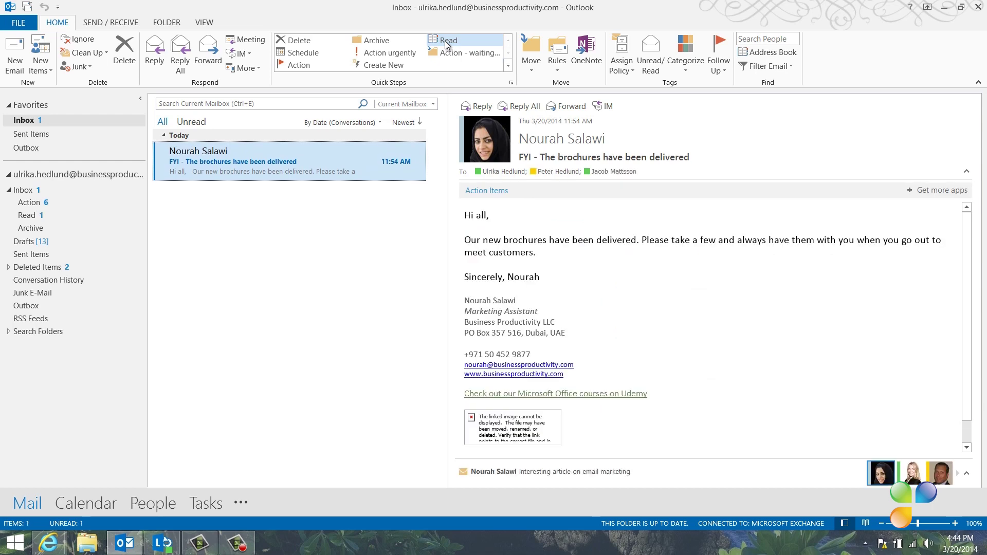
click(405, 40)
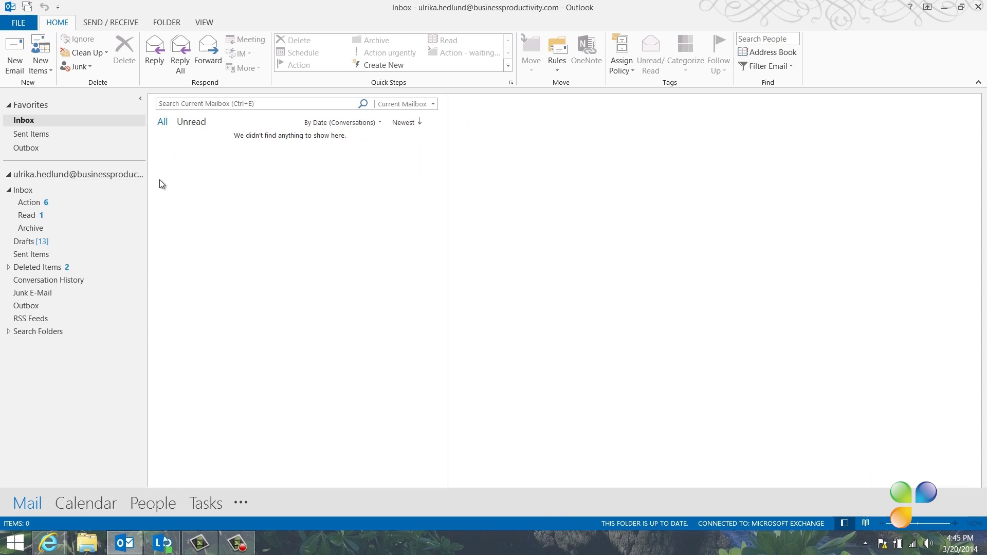
Archive the press release review and Office 2013 videos messages from the Action folder
click(50, 201)
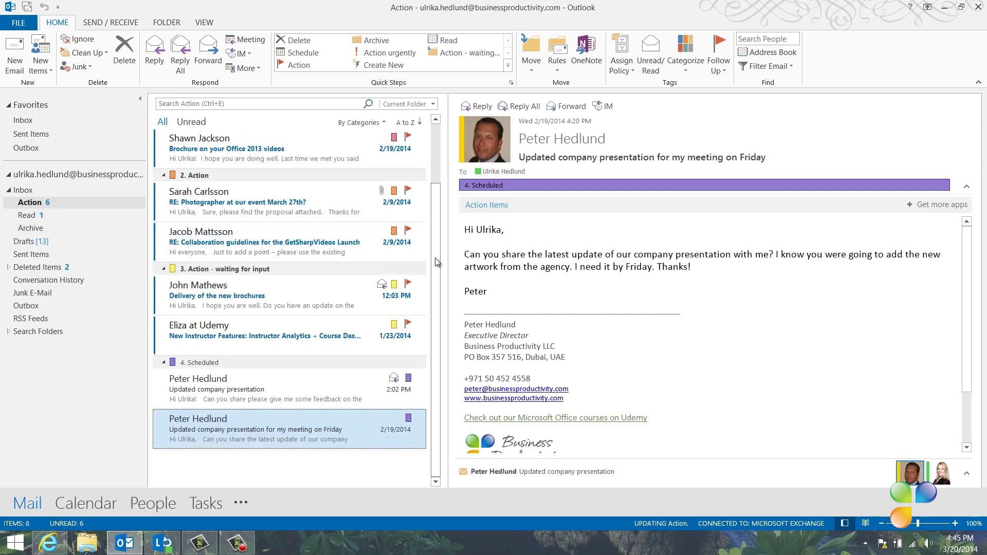
drag(438, 260, 436, 194)
click(329, 176)
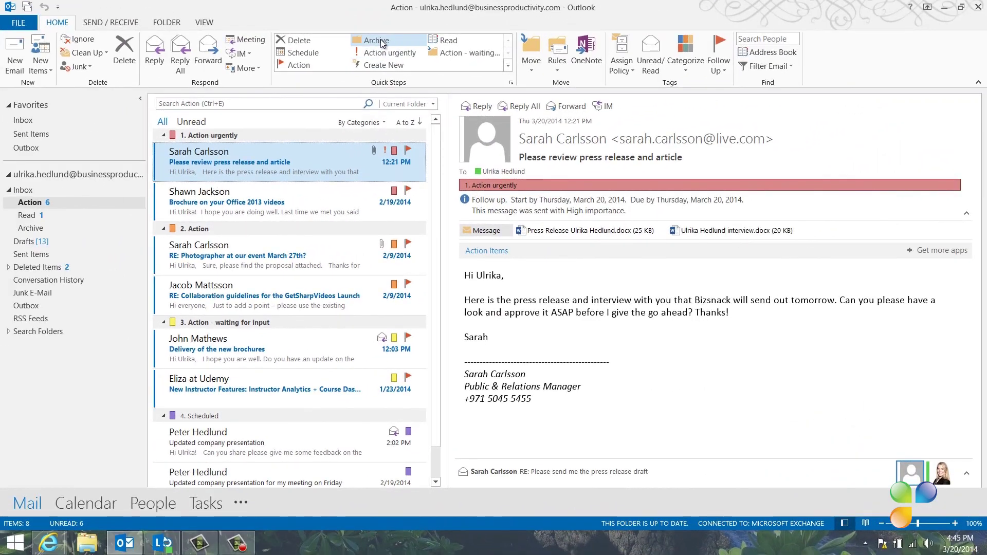
click(381, 43)
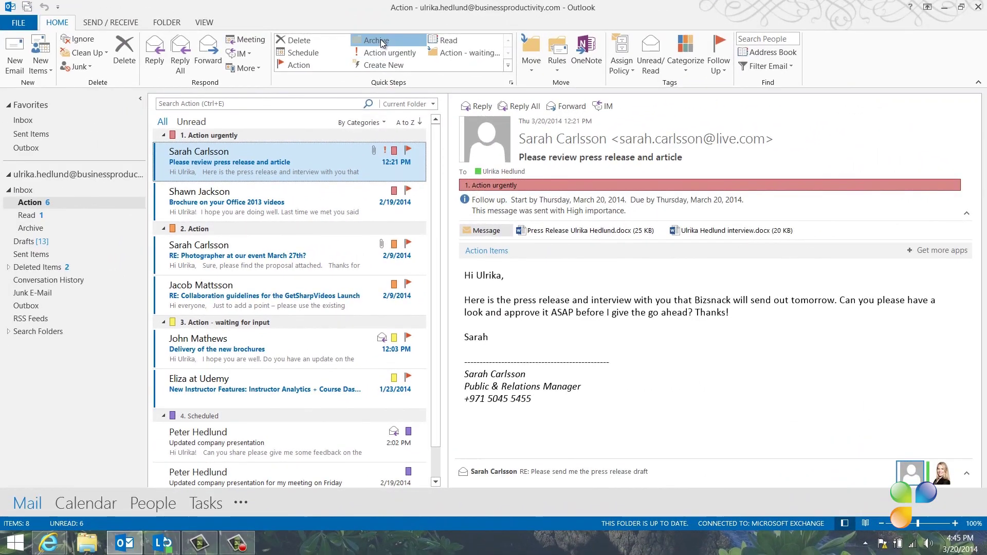
click(381, 44)
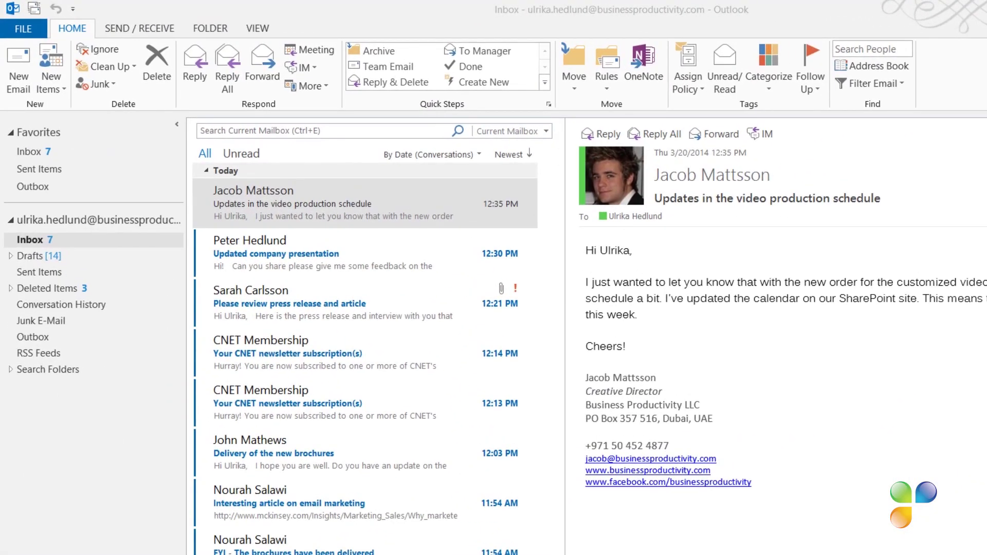
Create an Action subfolder under Inbox and arrange it by categories
click(133, 240)
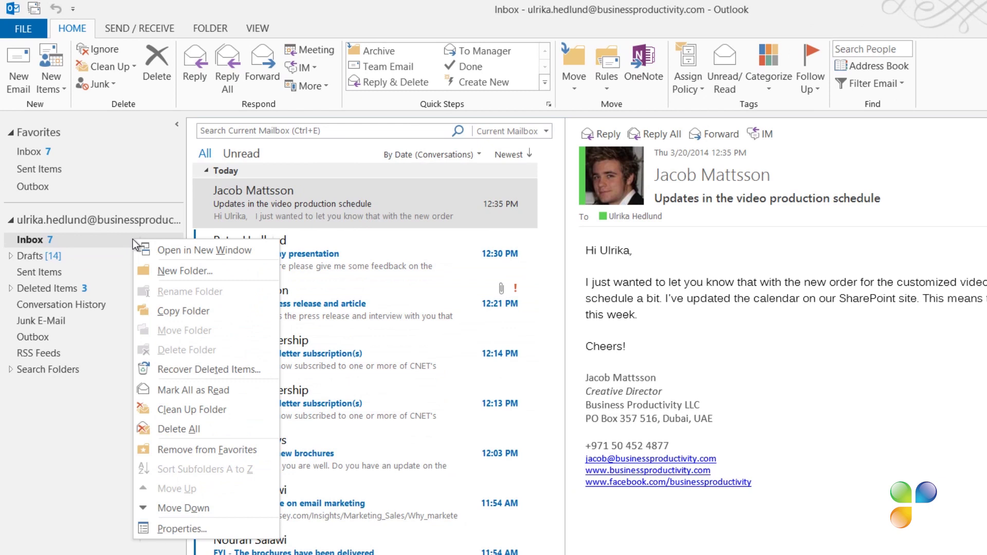
click(158, 265)
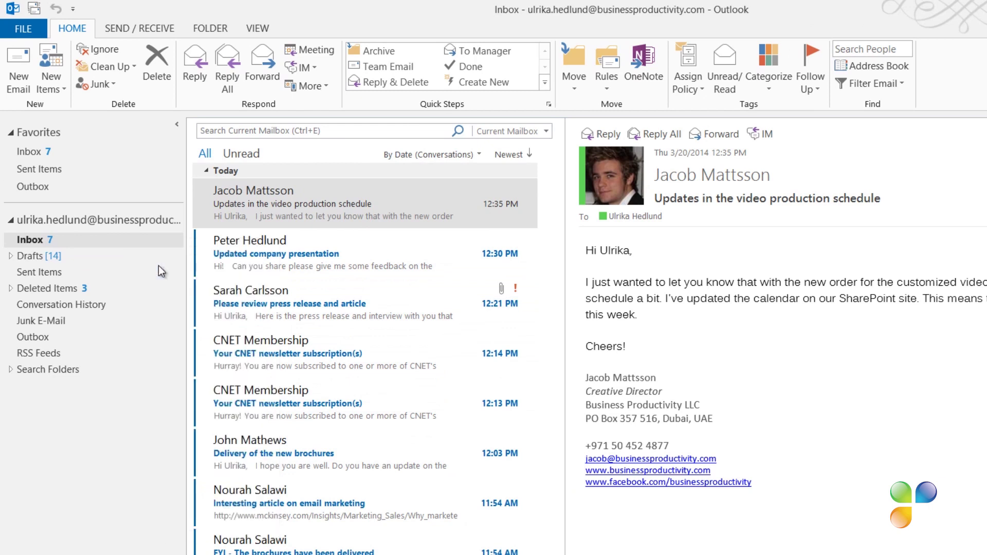
text(Action)
key(Return)
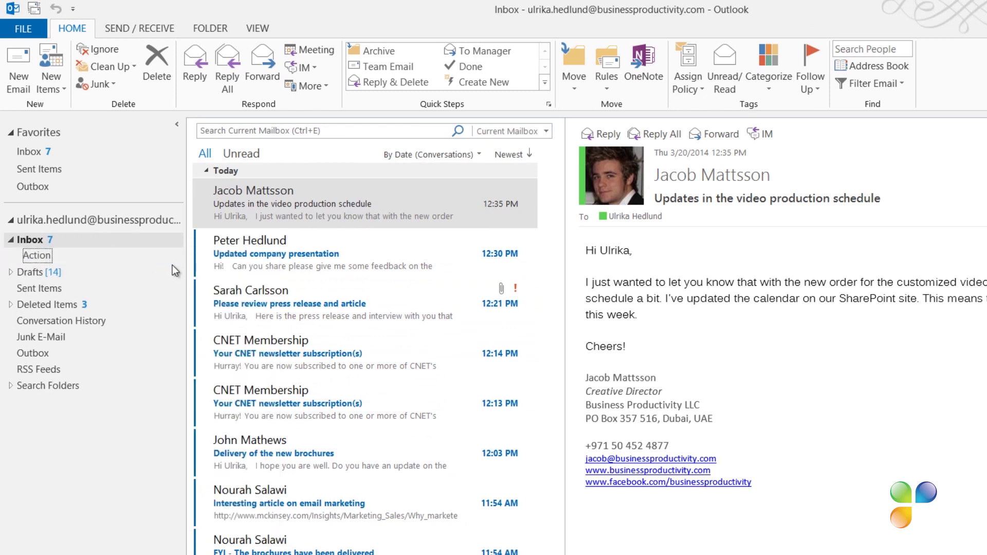
click(26, 255)
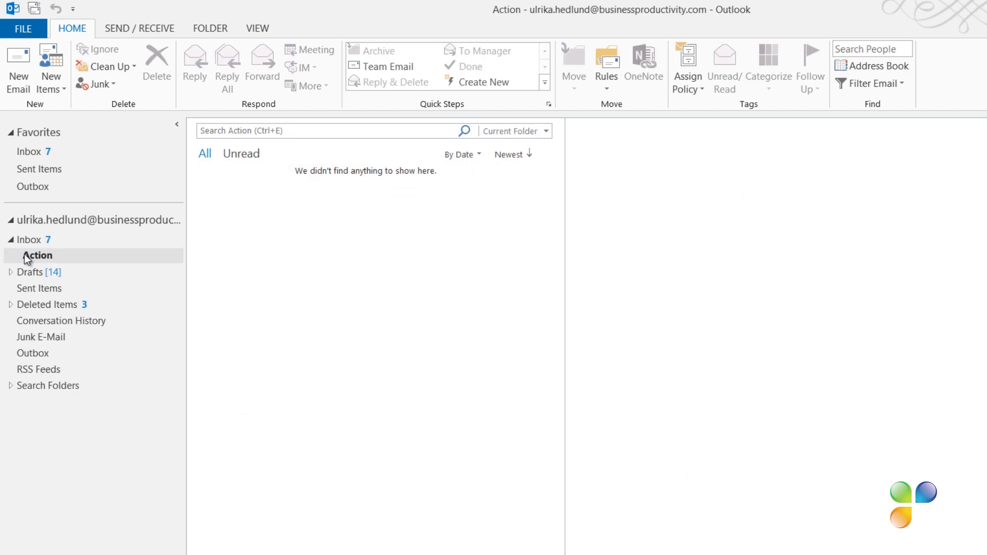
click(471, 153)
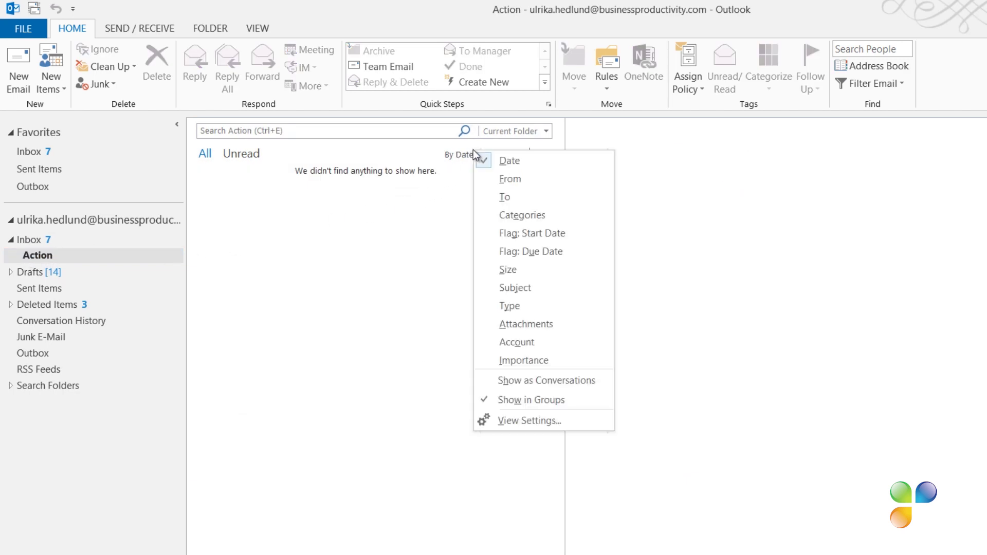
click(513, 216)
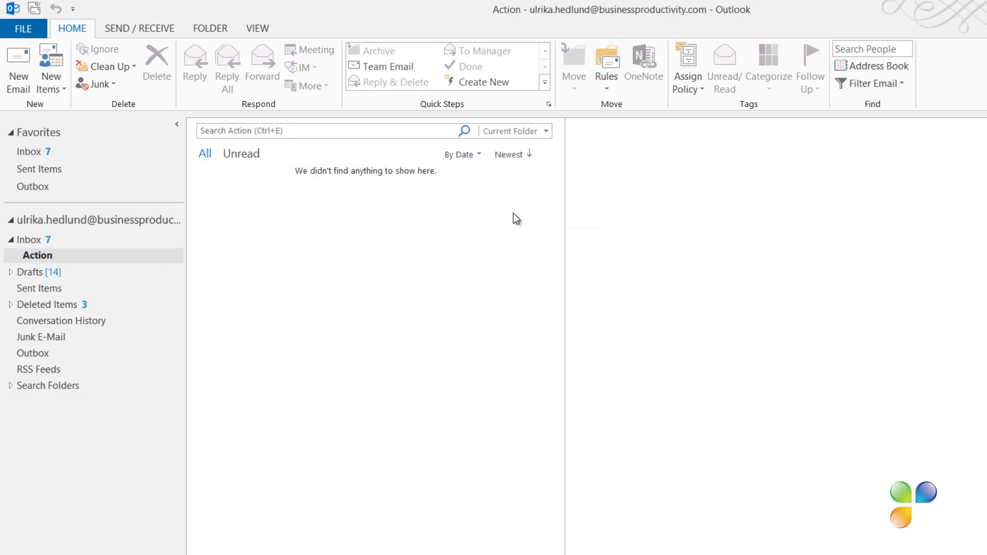
Add Read and Archive subfolders under Inbox, placing Archive below Read
click(20, 239)
right_click(21, 238)
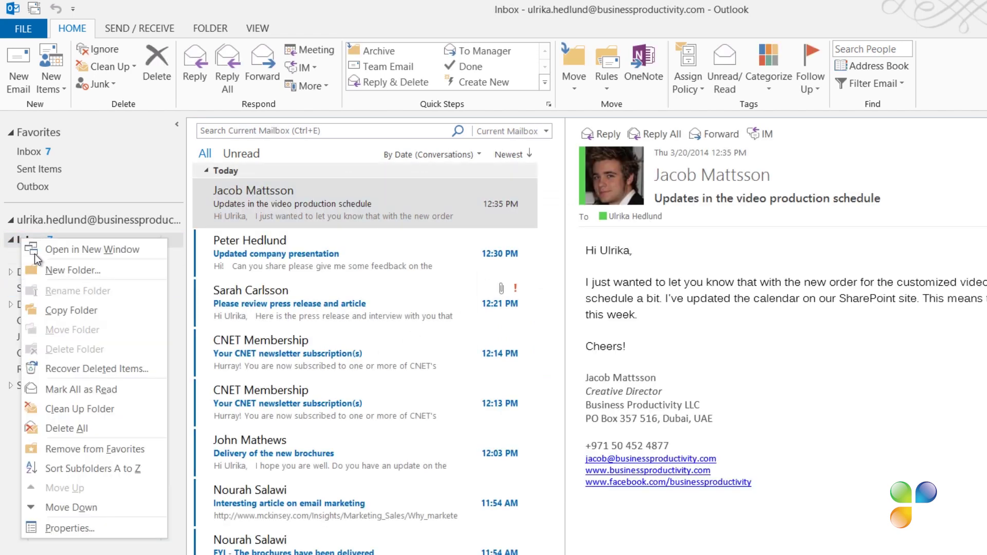
click(43, 269)
text(Rea)
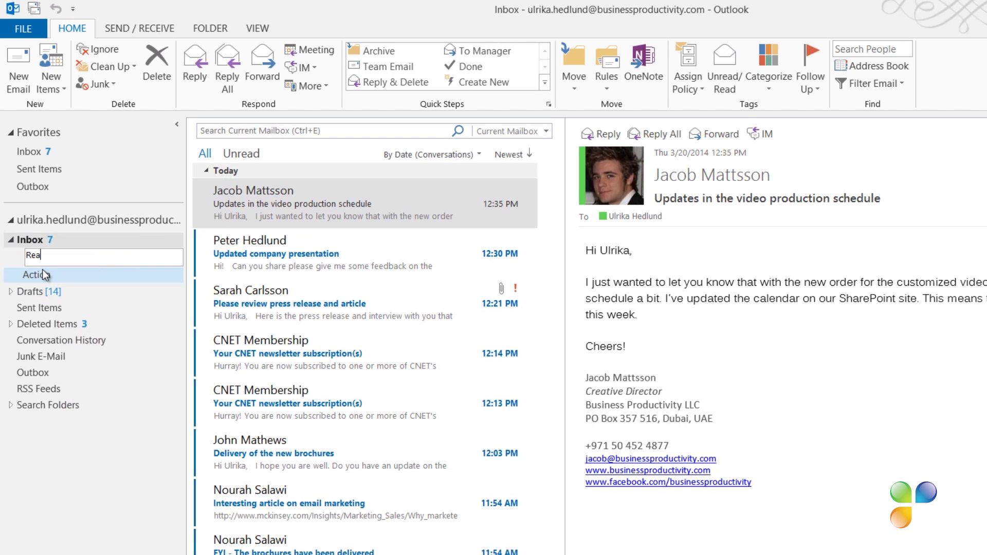
text(d)
key(Return)
right_click(41, 239)
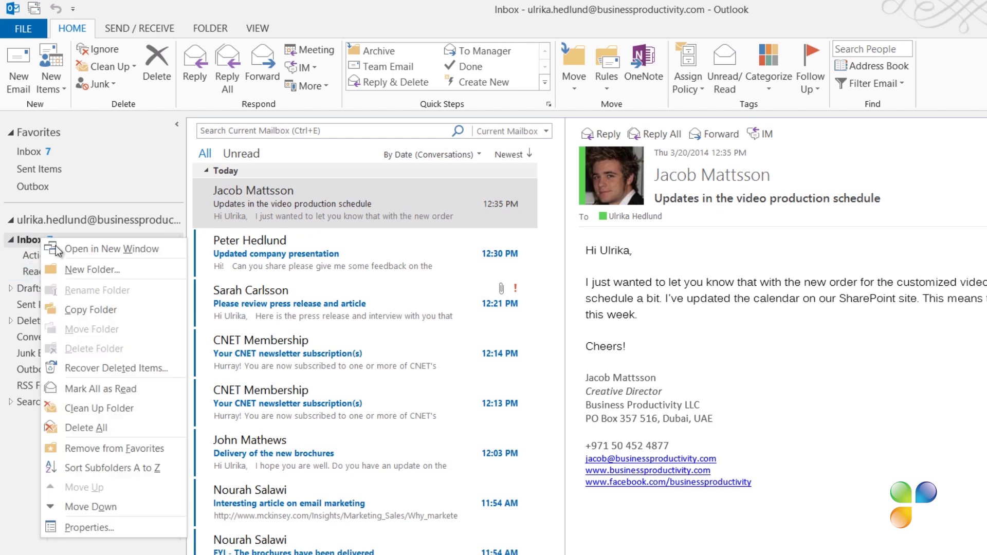
click(79, 269)
text(Archive)
key(Return)
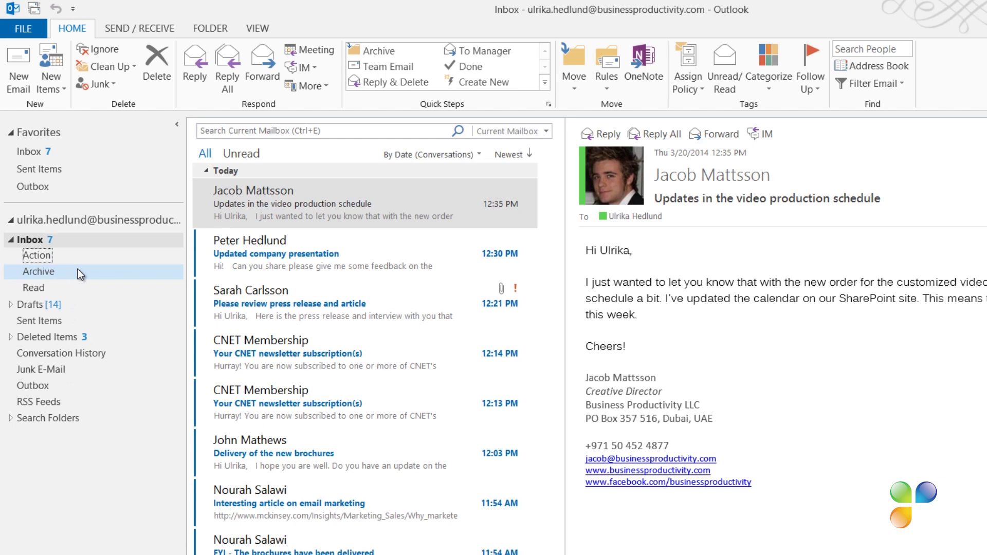
drag(78, 269, 64, 298)
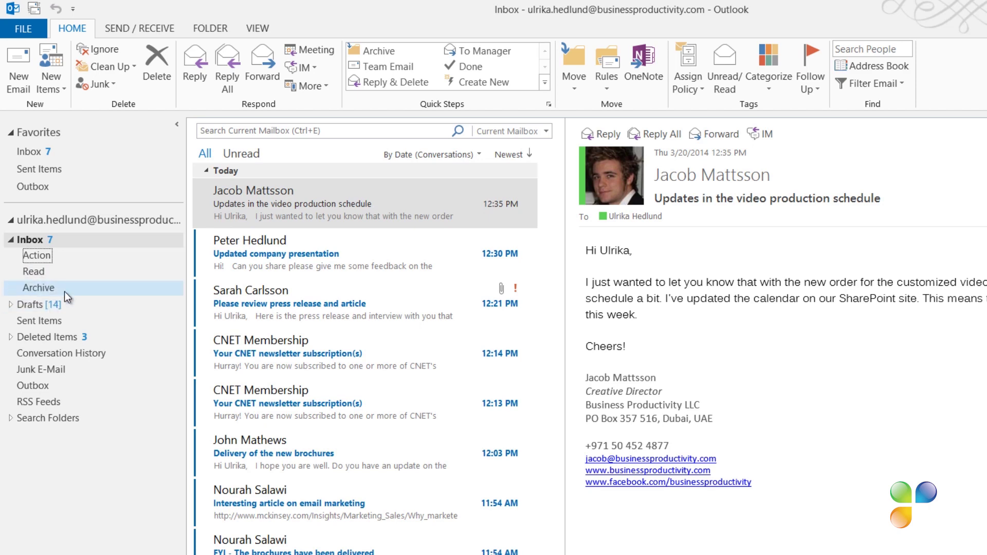
Turn on conversation view for the Archive folder only, then go back to the Inbox
click(64, 292)
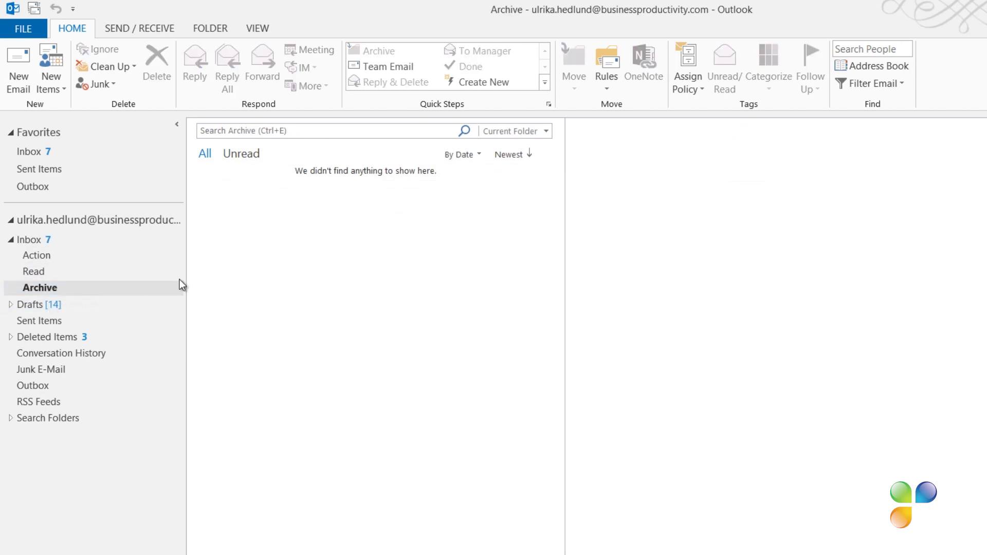
click(455, 155)
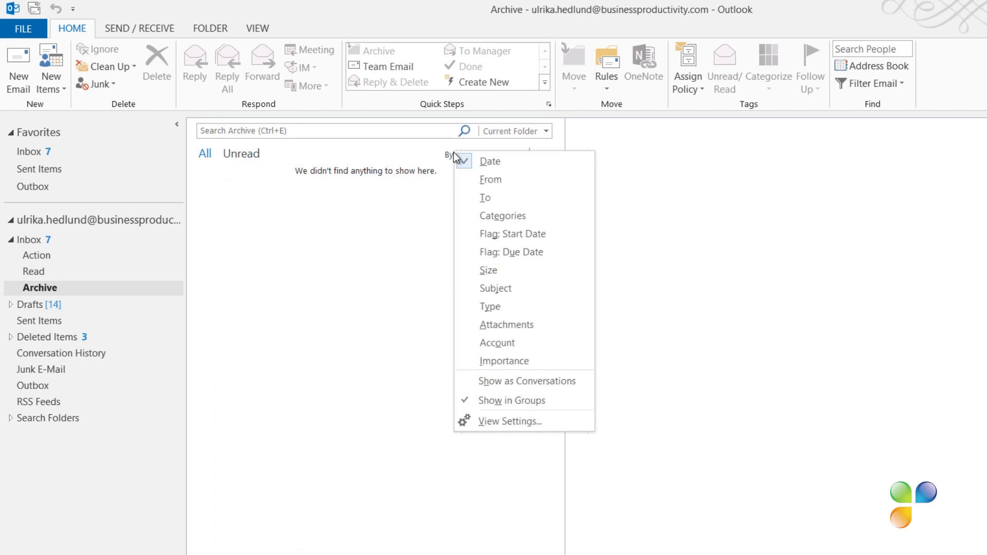
click(540, 381)
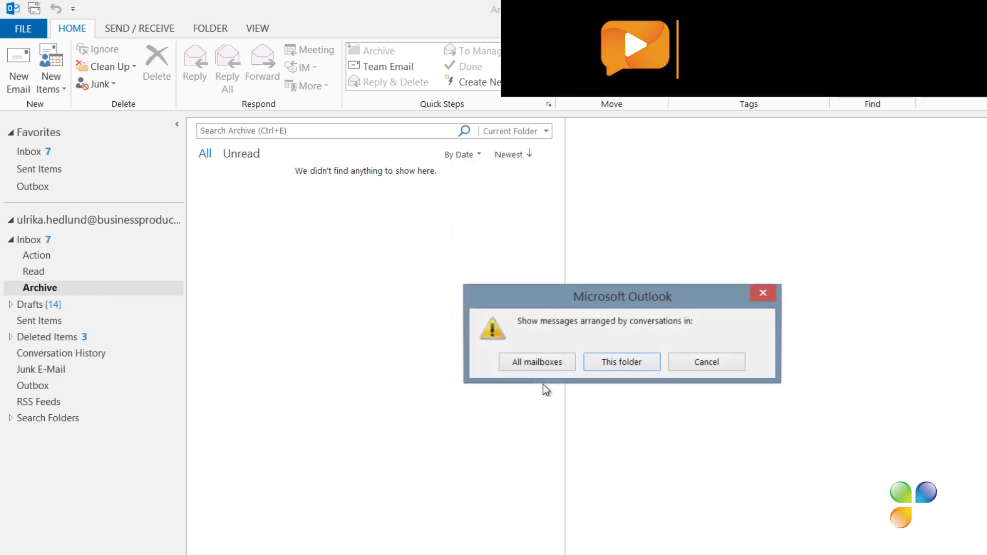
click(622, 362)
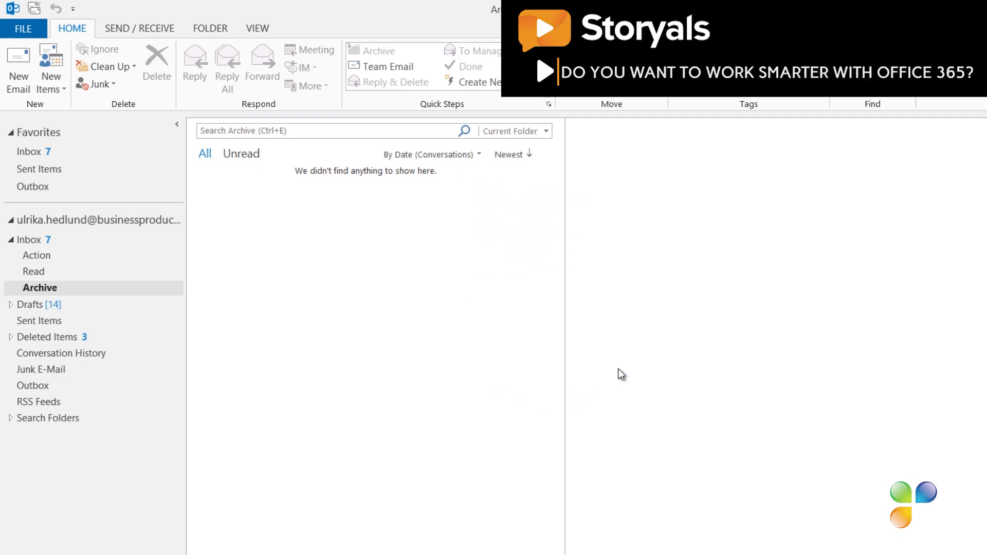
click(66, 156)
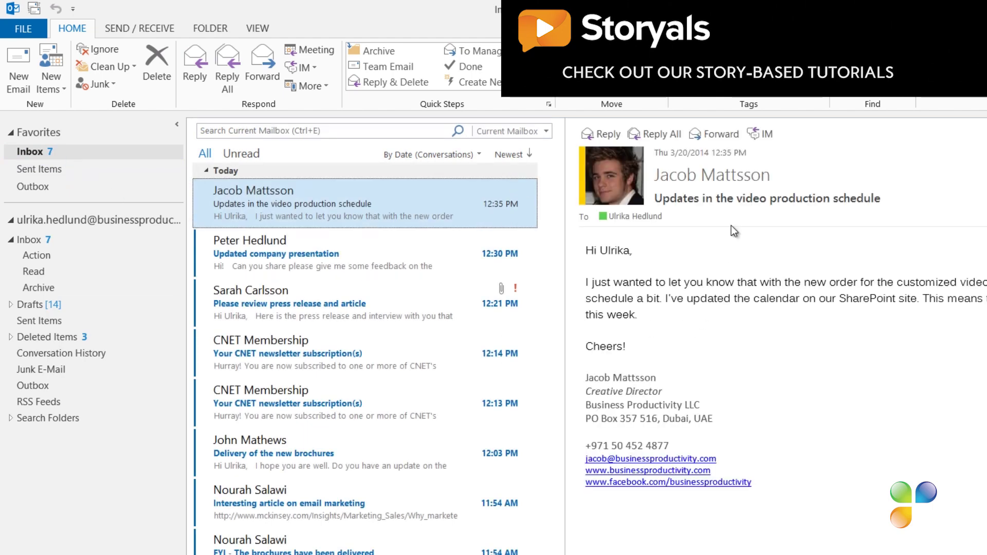
In All Categories, rename the red category to '1. Action urgently' and select orange next
click(761, 67)
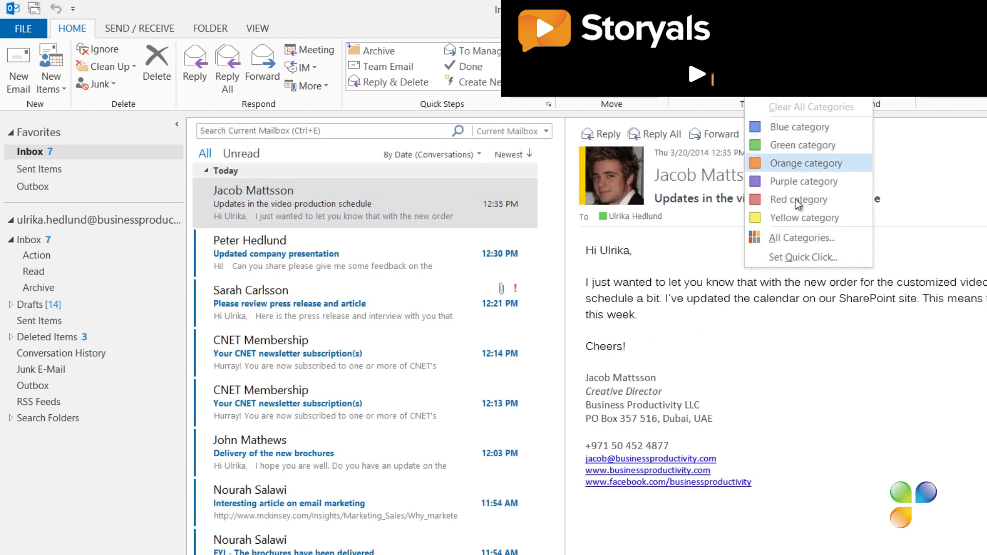
click(798, 238)
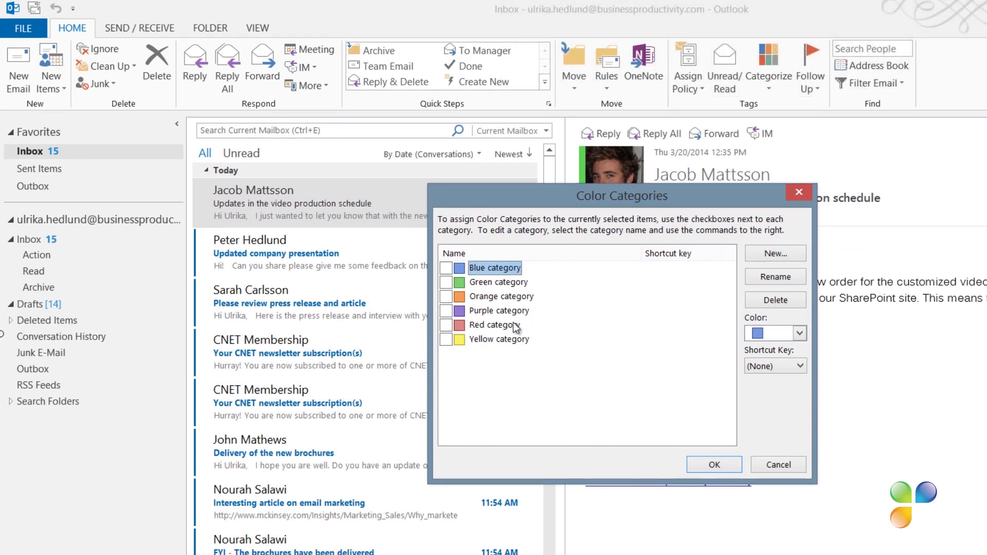
click(513, 324)
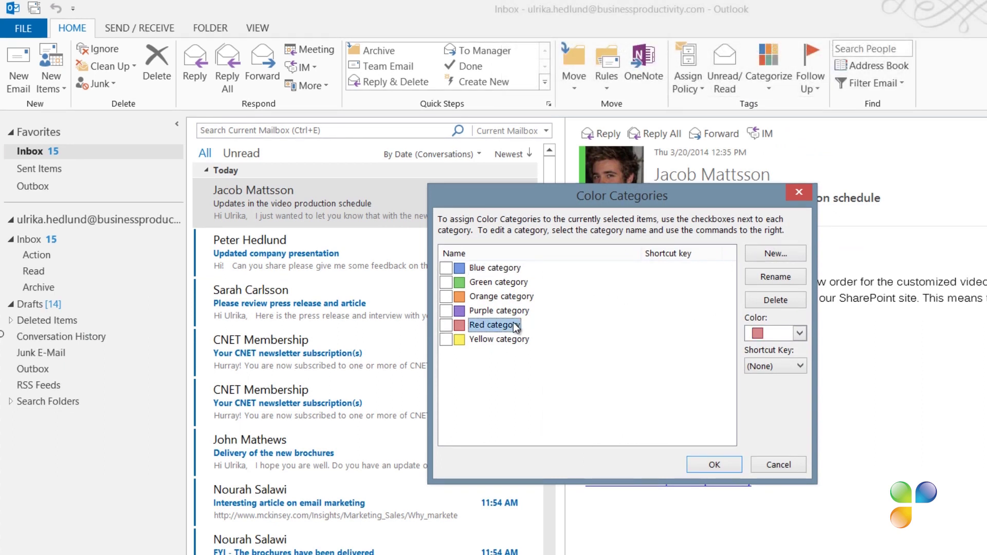
click(767, 281)
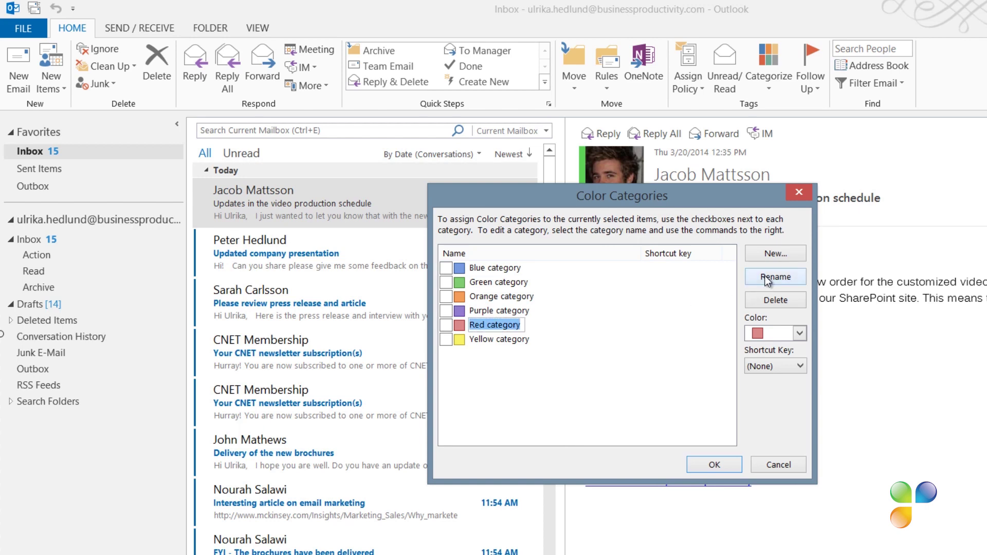
text(1. A)
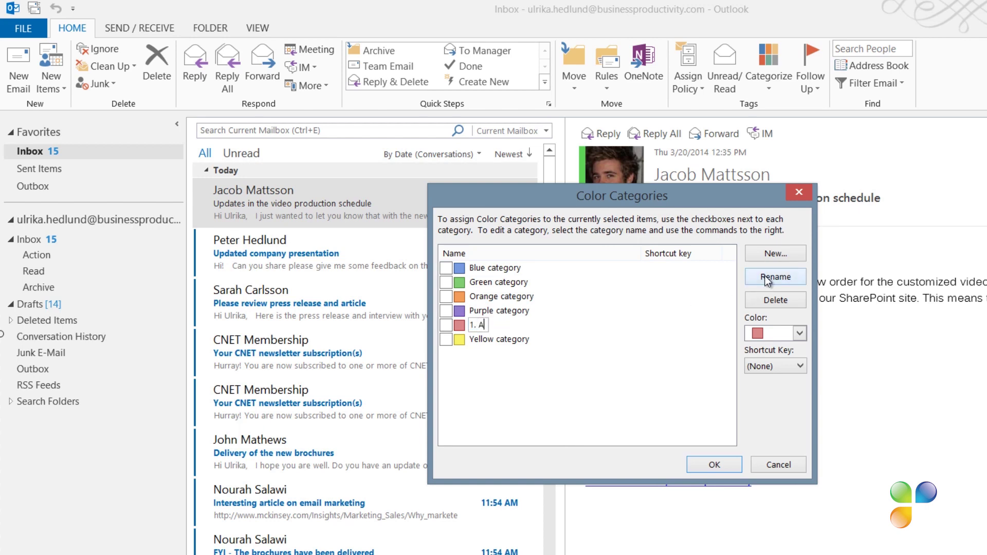
text(ction urgently)
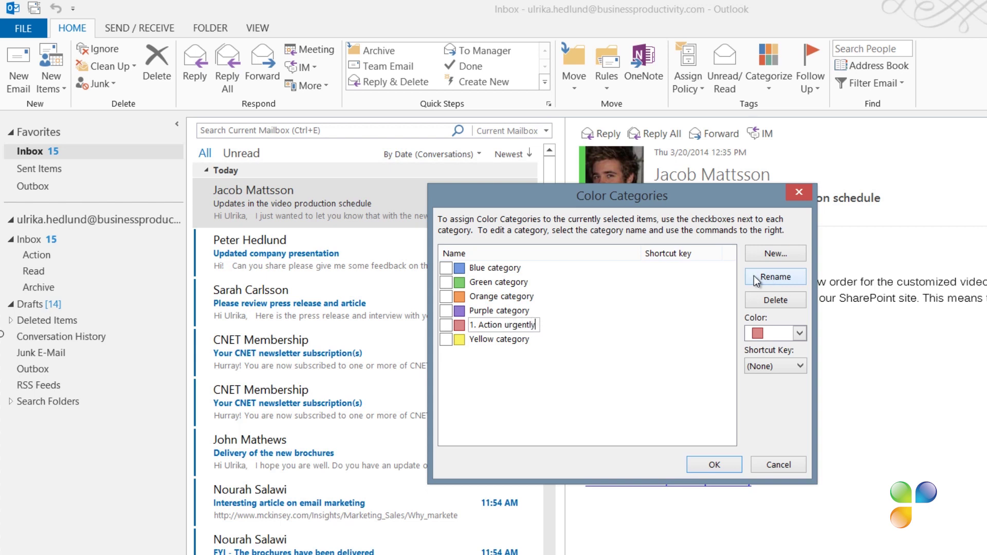
key(Return)
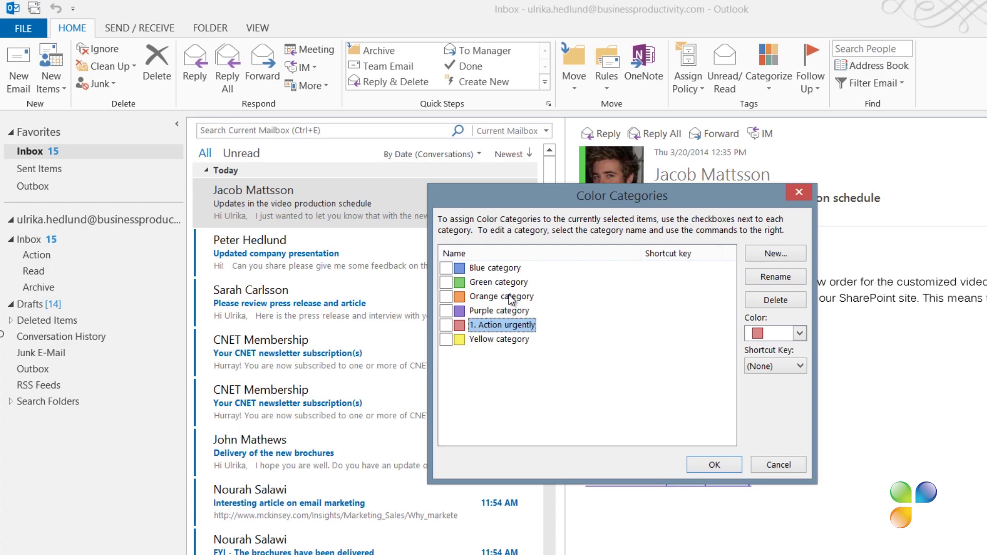
click(511, 298)
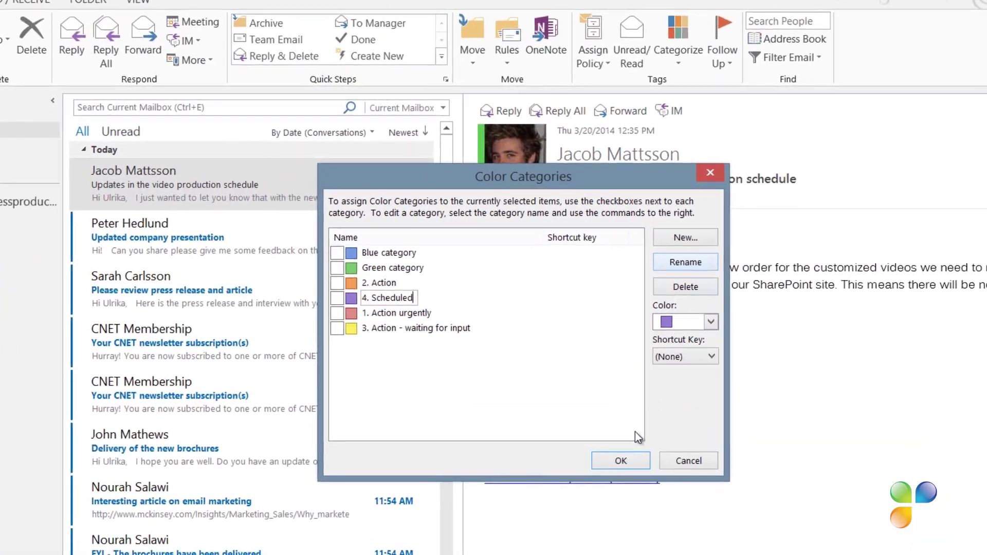
Save the renamed categories, then delete the five default Quick Steps in Manage Quick Steps
click(620, 462)
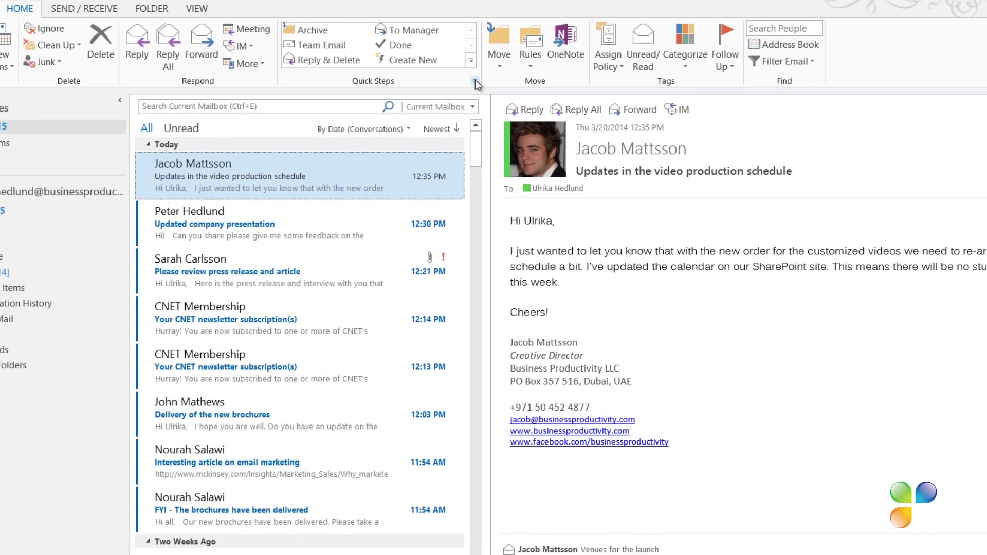
click(475, 79)
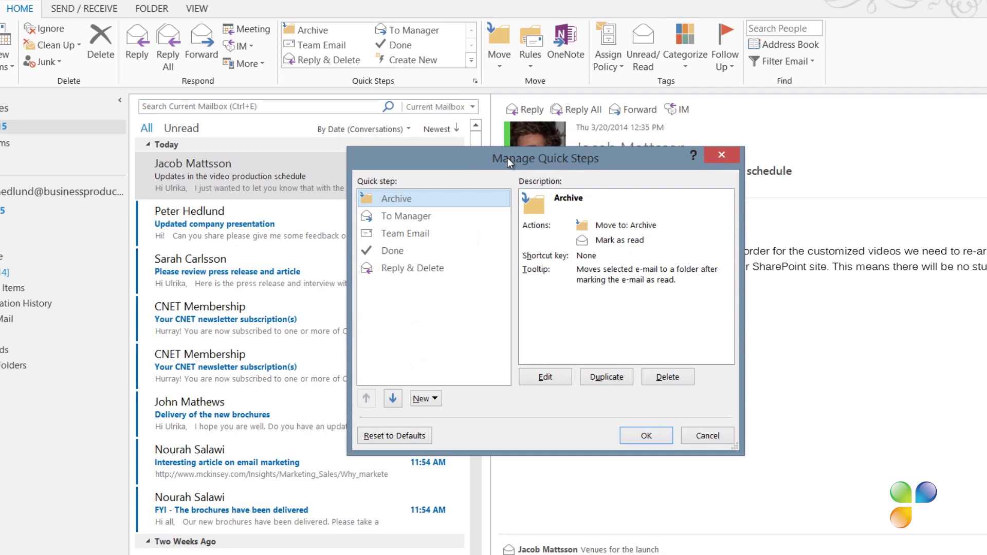
click(663, 378)
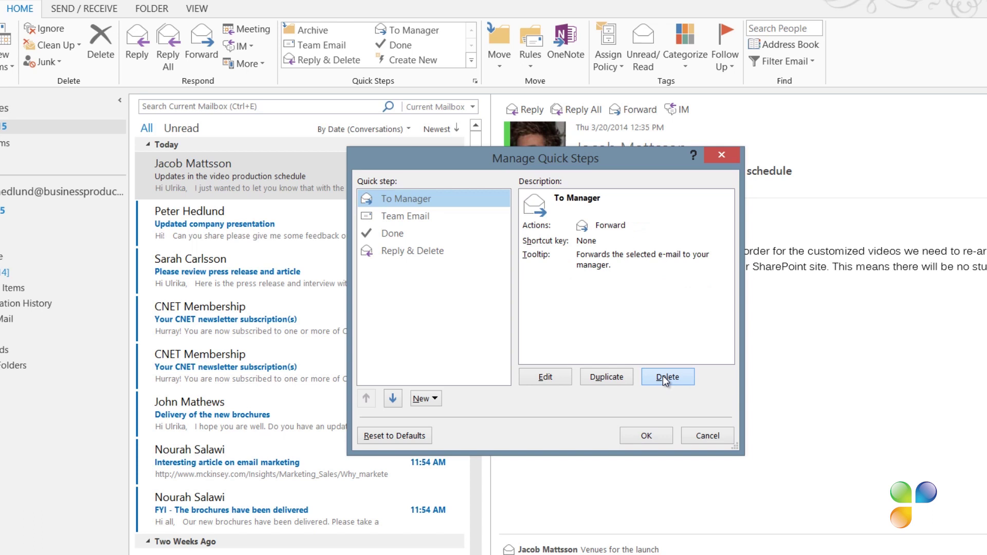
click(664, 378)
click(663, 379)
click(663, 378)
click(663, 378)
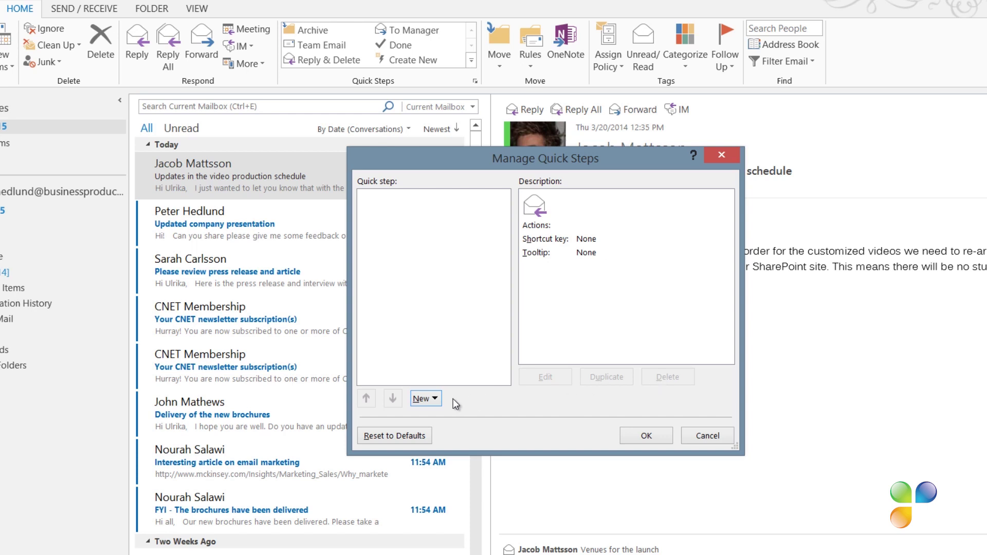
Start a custom quick step named 'Action urgently' with the exclamation mark icon
click(427, 399)
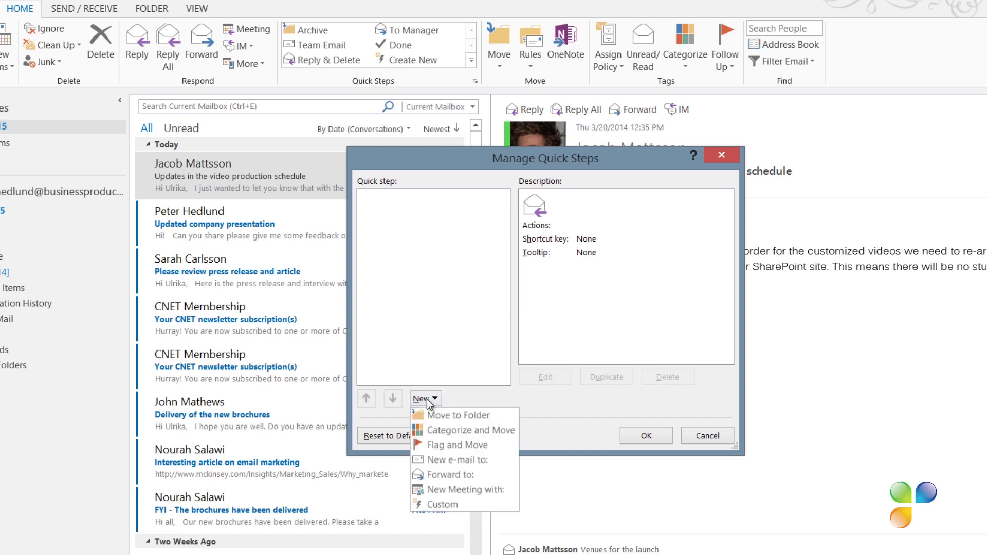
click(437, 503)
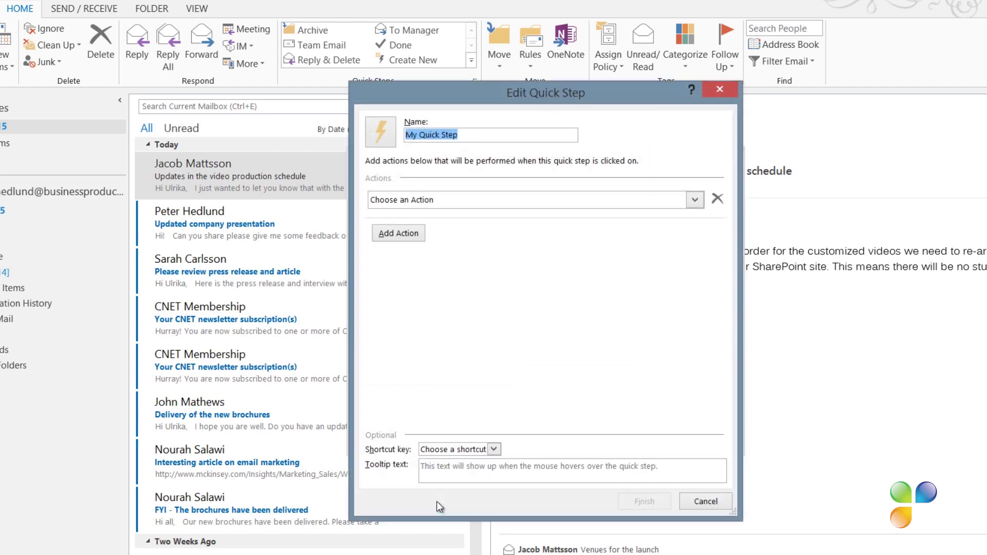
text(Action urgently)
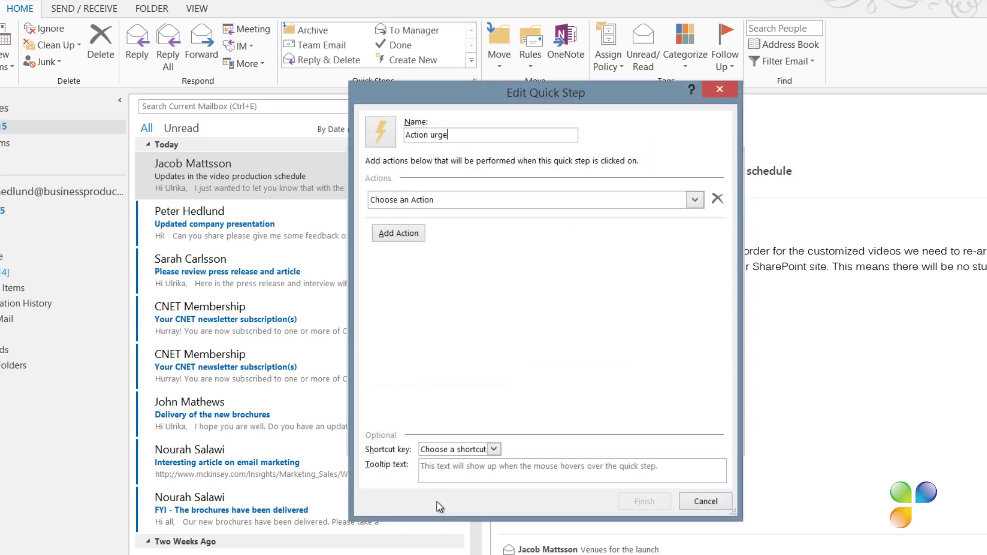
click(376, 140)
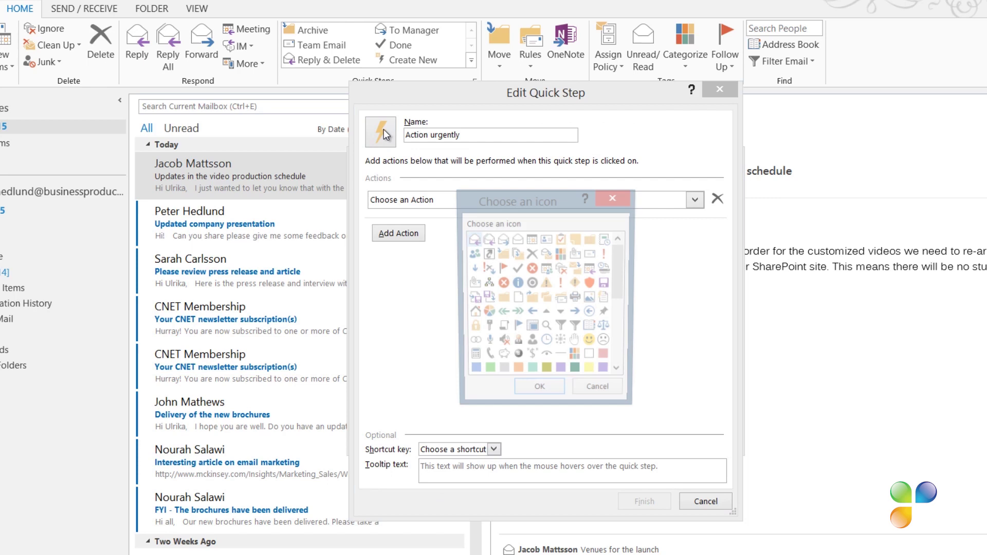
click(563, 285)
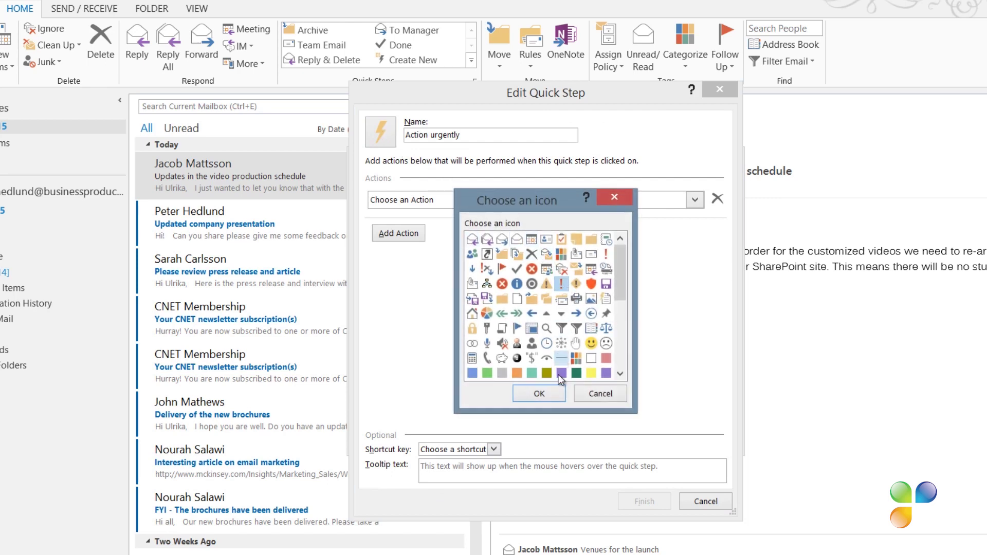
click(554, 395)
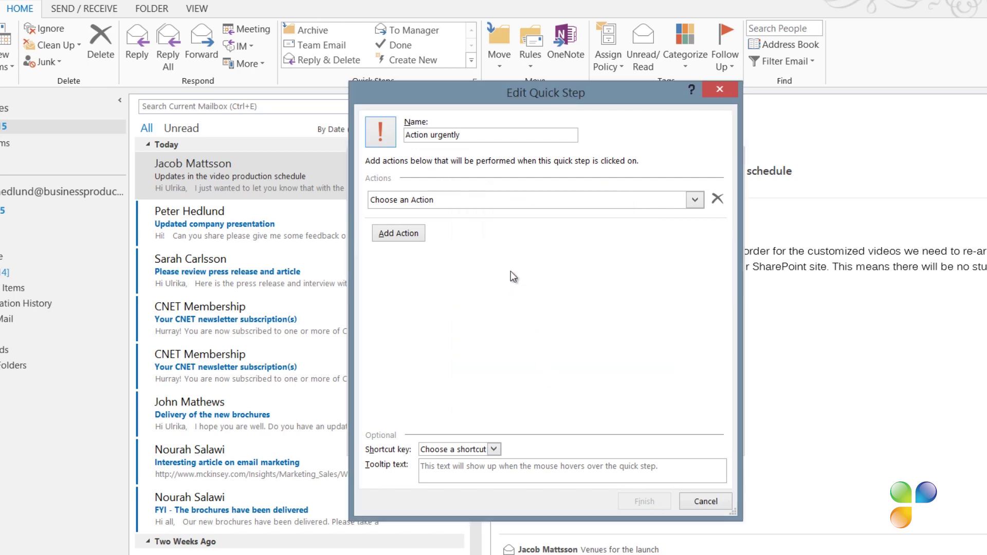
Make it apply the '1. Action urgently' category and flag messages for Today
click(506, 199)
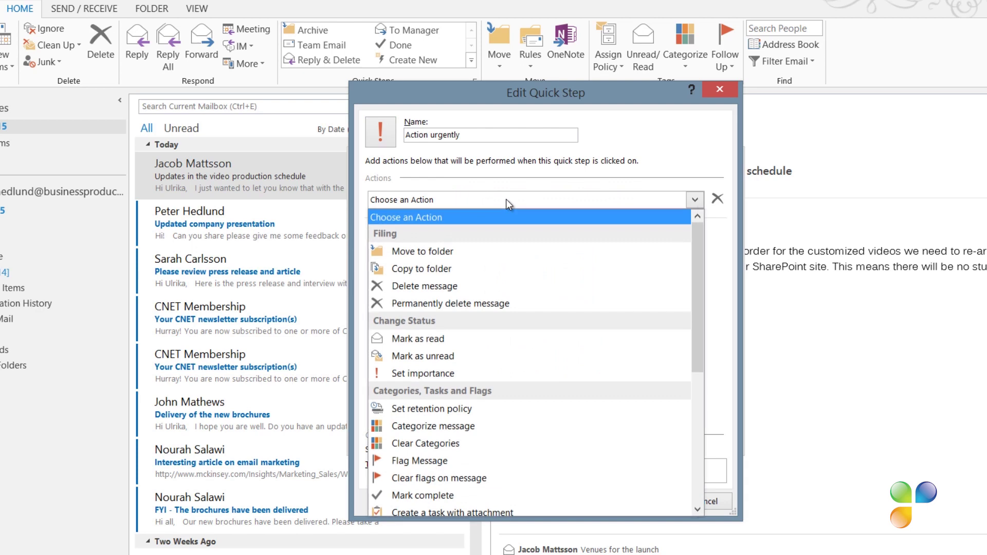
click(493, 425)
click(487, 221)
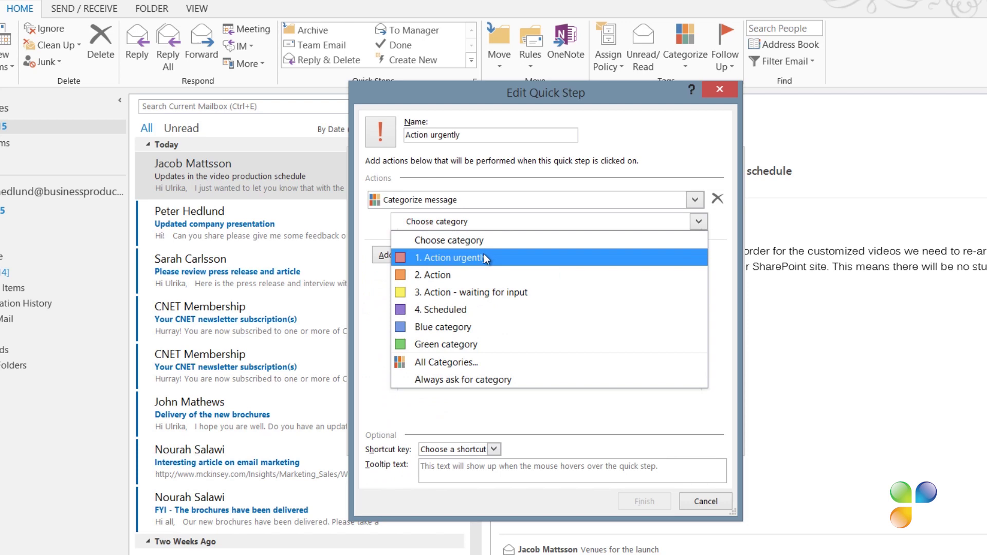
click(483, 258)
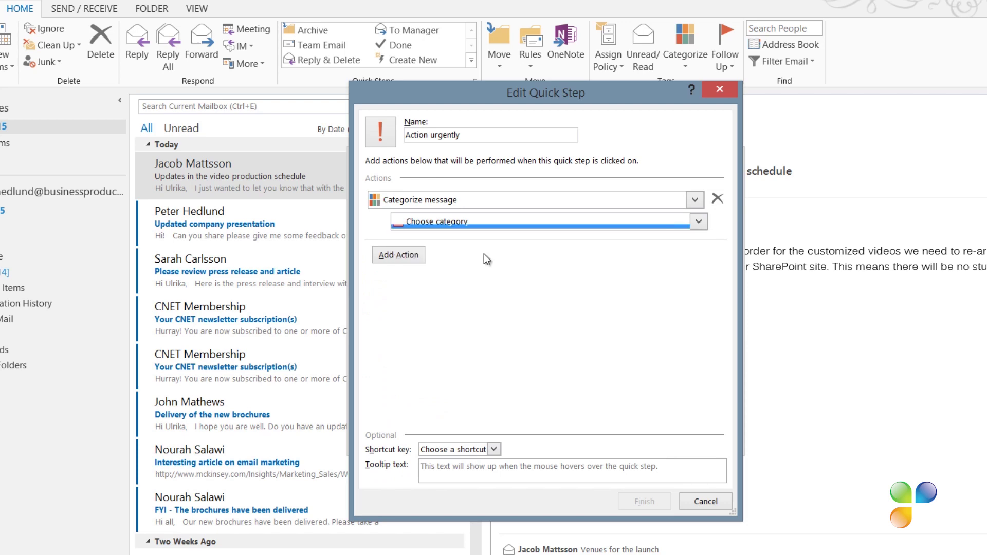
click(415, 259)
click(415, 260)
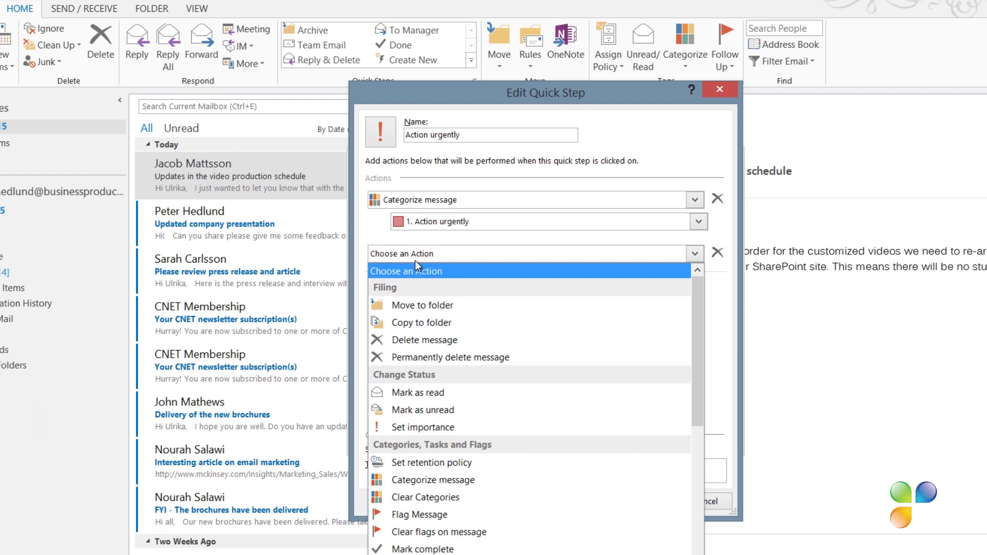
click(419, 515)
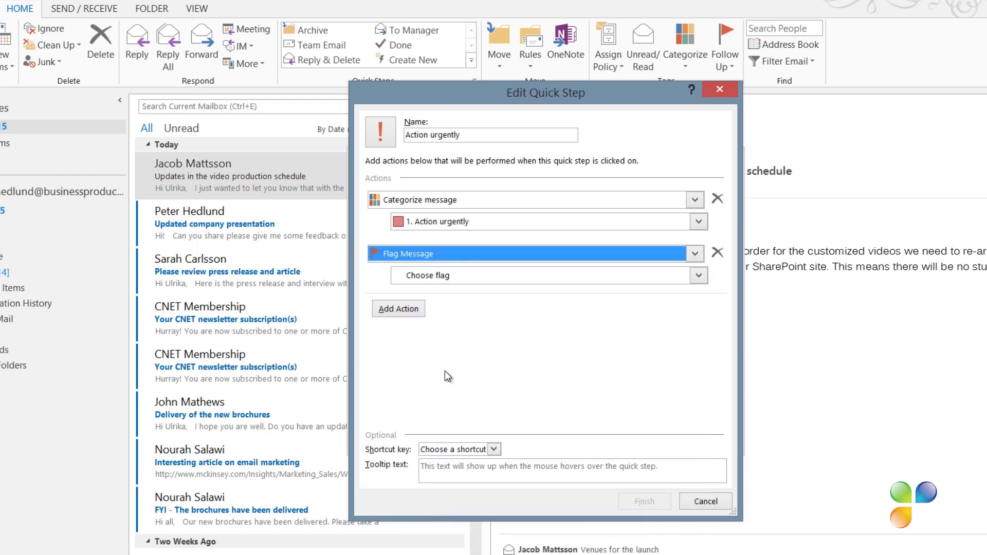
click(436, 276)
click(430, 310)
Add actions to move messages to the Action folder and mark them unread, then finish
click(418, 308)
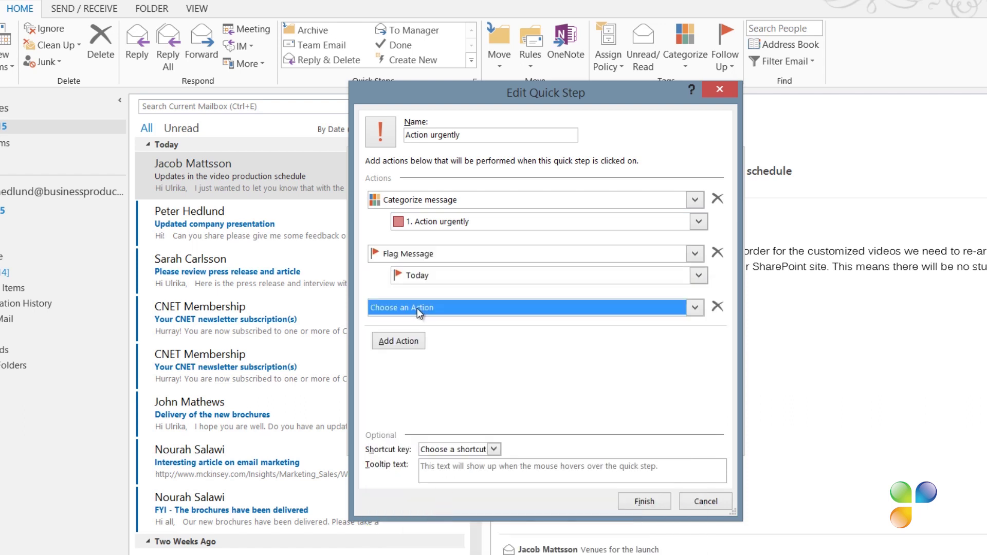
click(418, 307)
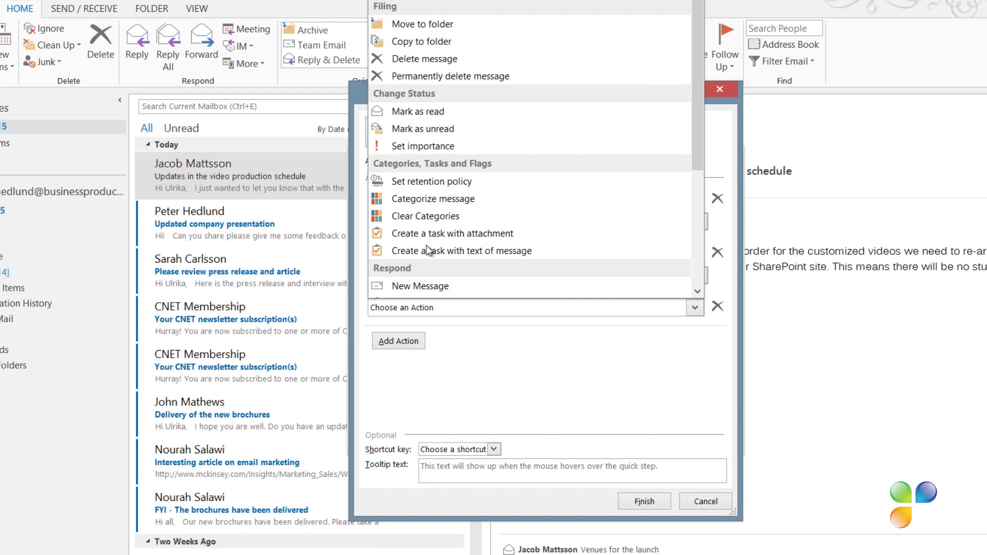
click(461, 23)
click(432, 324)
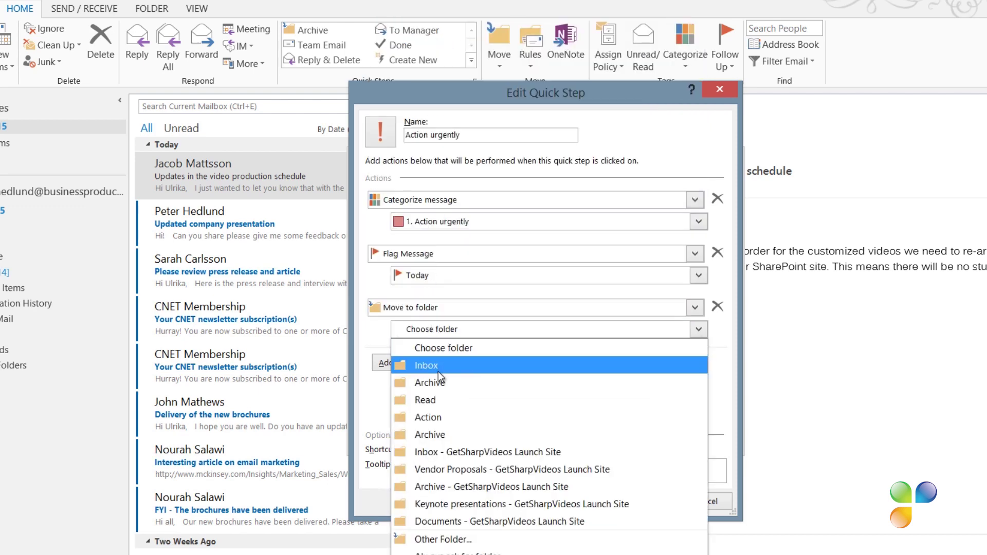
click(444, 414)
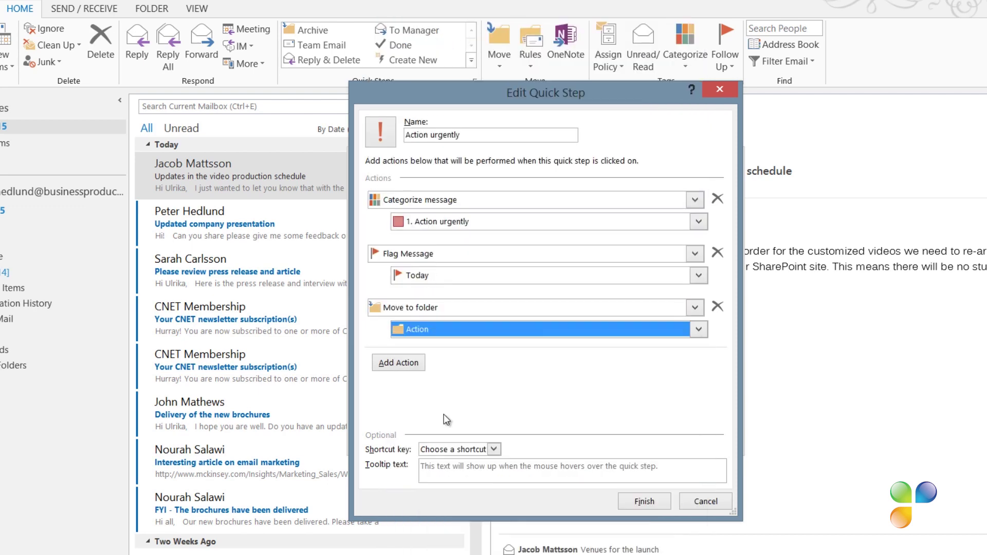
click(400, 363)
click(401, 362)
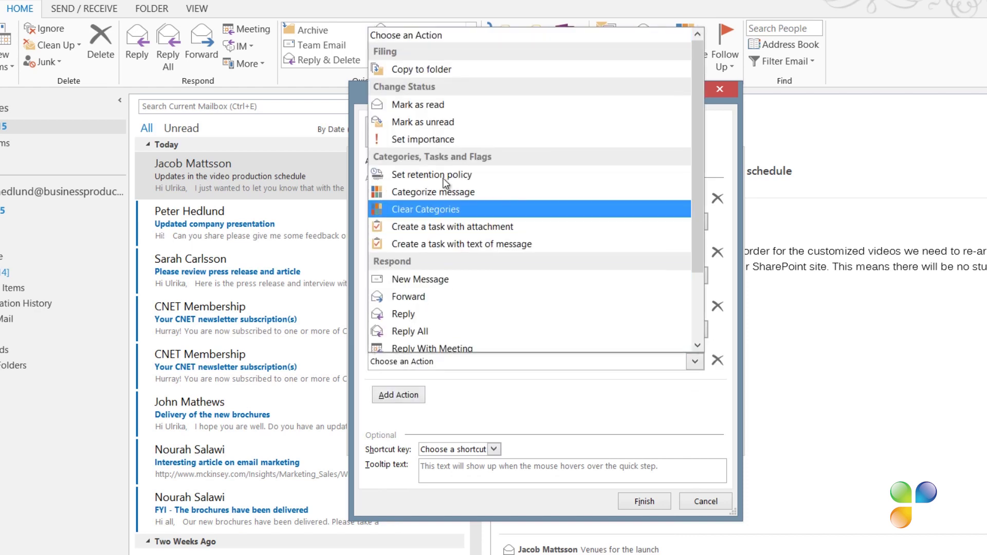
click(449, 120)
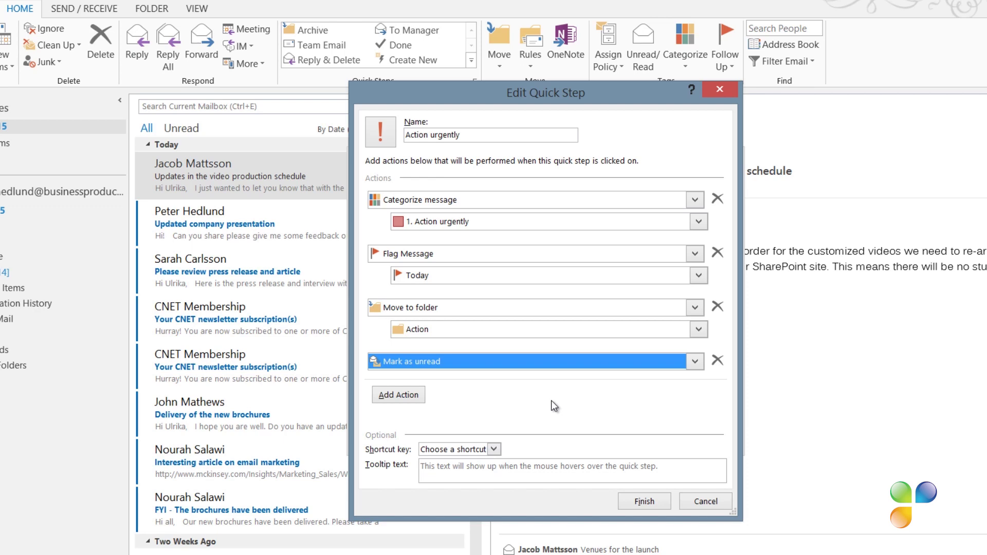
click(645, 502)
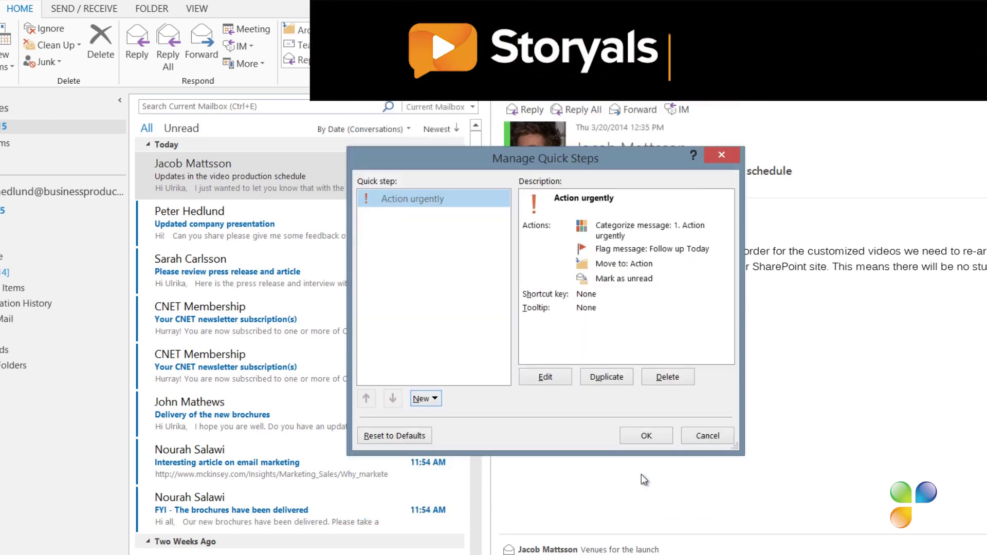
Duplicate Action urgently as 'Action' with the red flag icon and category '2. Action'
click(606, 377)
click(504, 135)
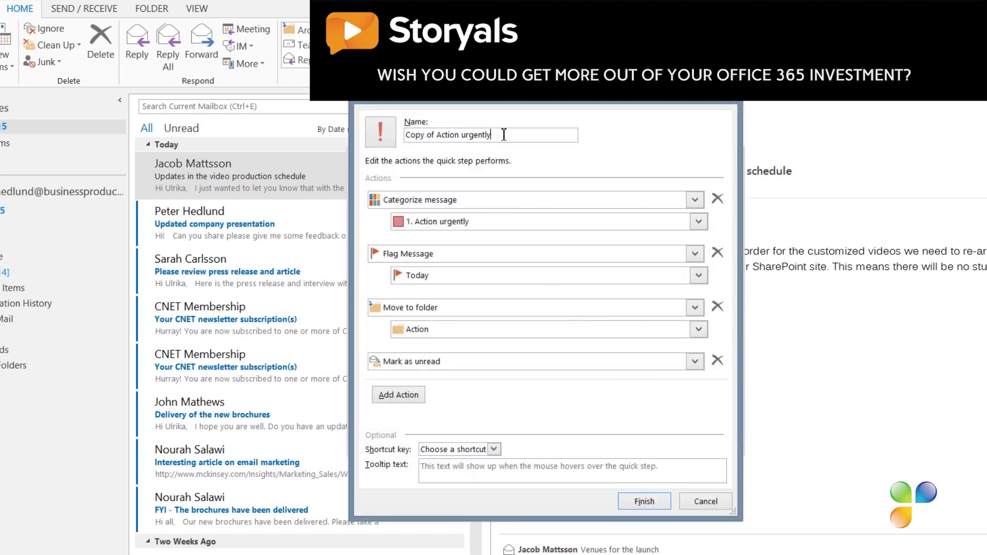
drag(504, 135, 404, 138)
text(Action)
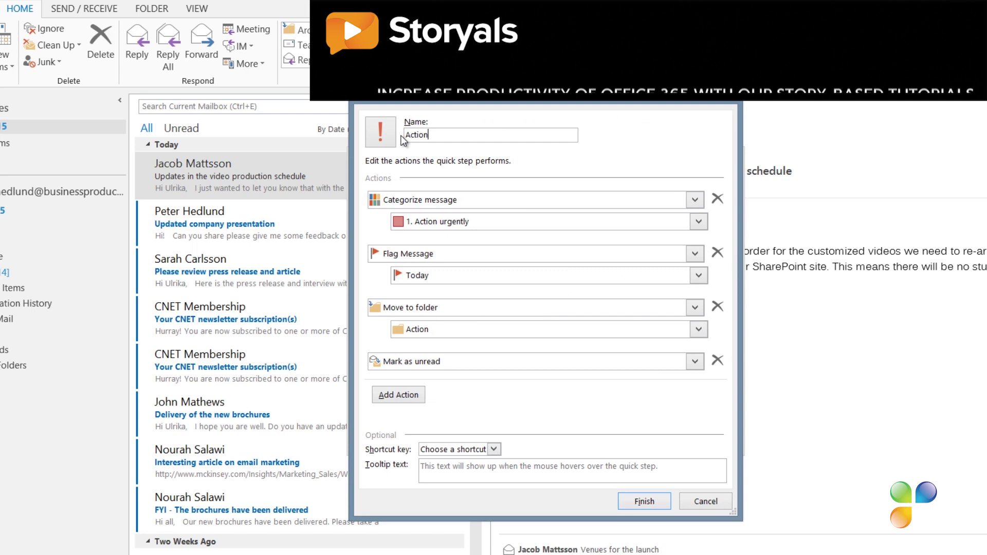
click(384, 143)
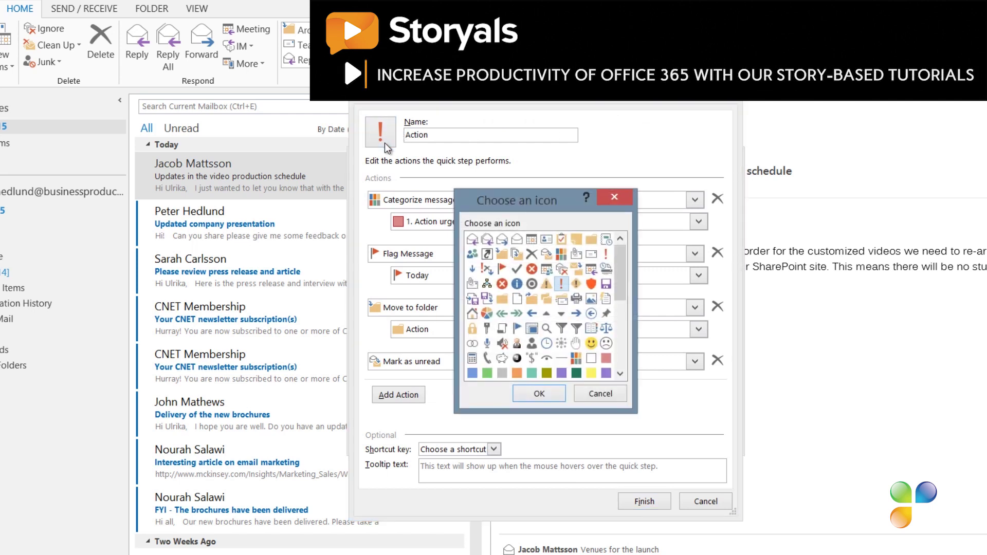
click(502, 268)
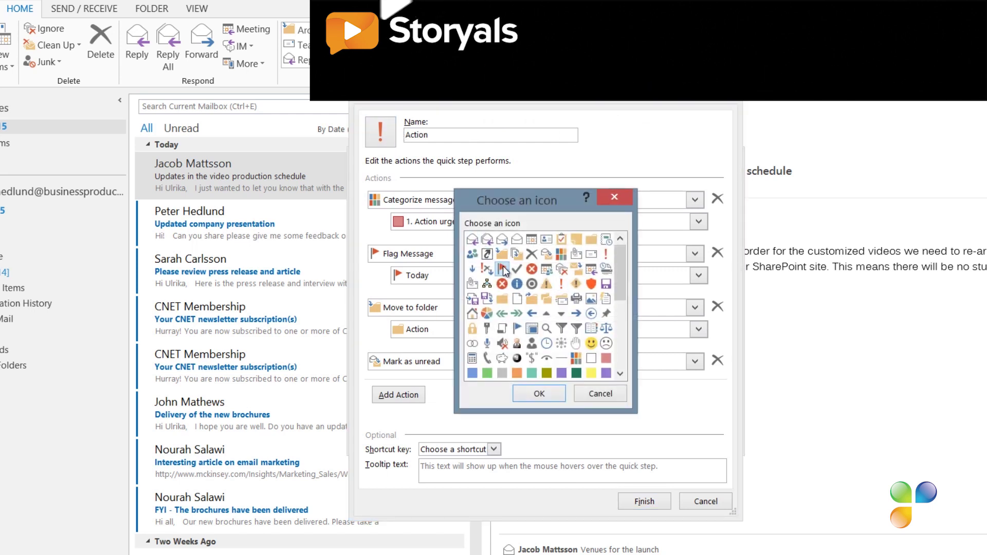
click(545, 395)
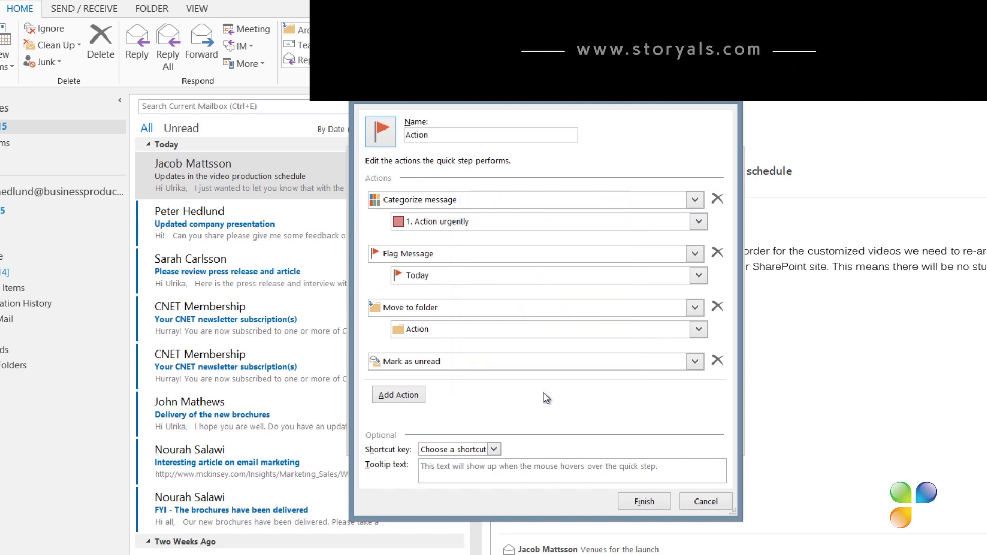
click(699, 223)
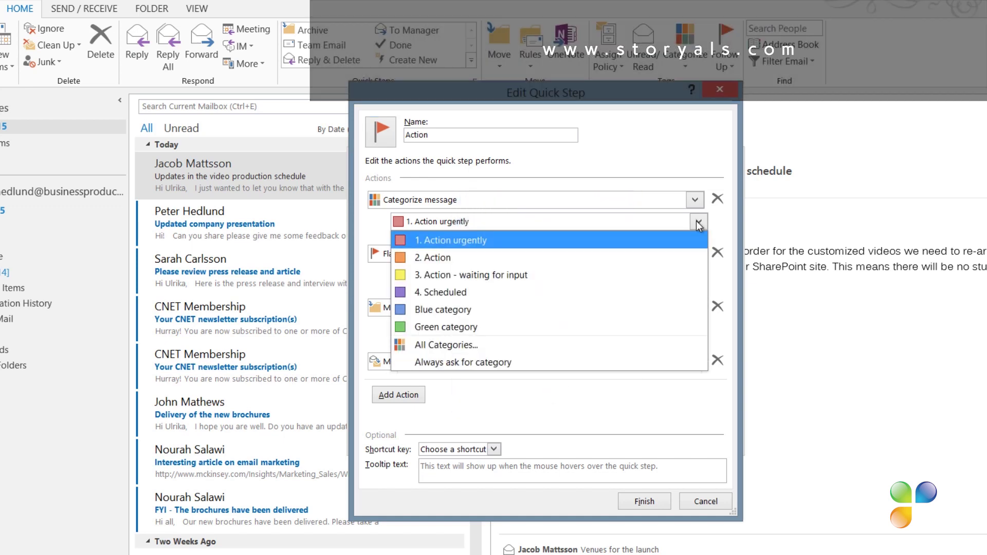
click(680, 260)
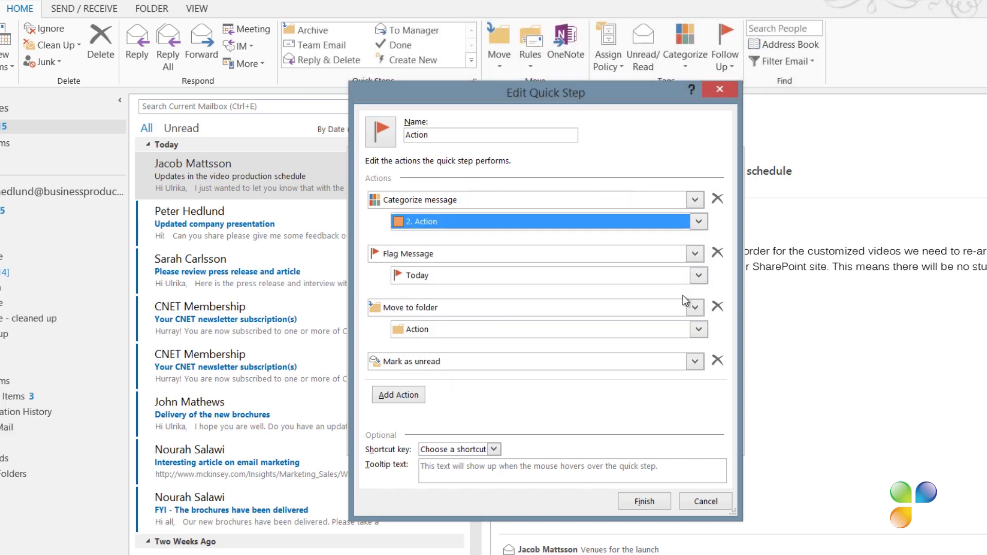
Save Action, then add a copy 'Action - waiting for input' with category 3 and No Date flag
click(657, 501)
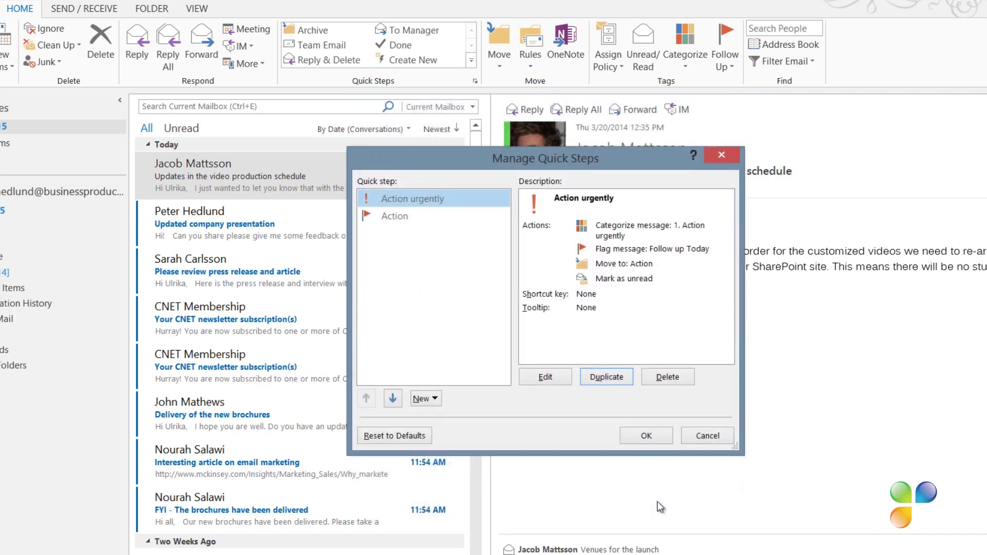
click(621, 379)
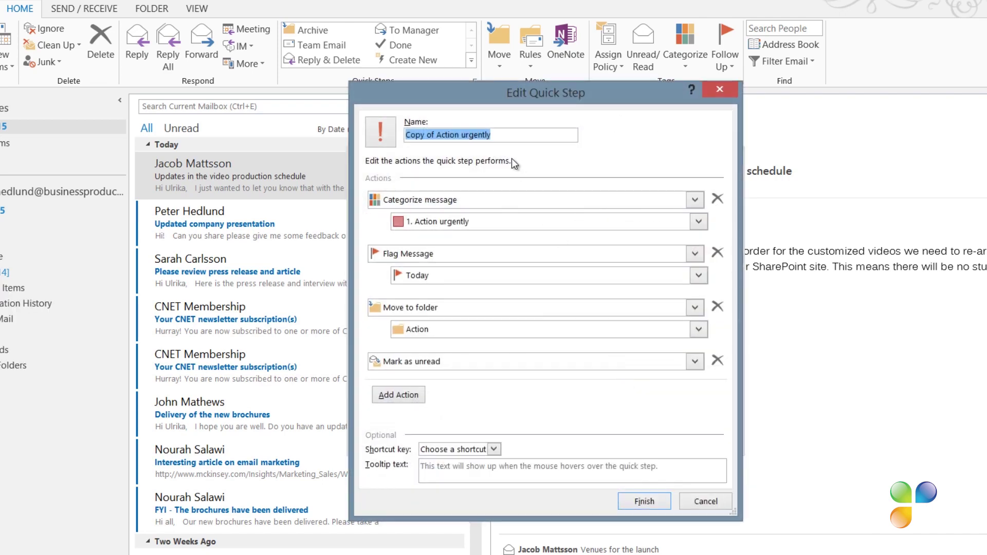
click(505, 136)
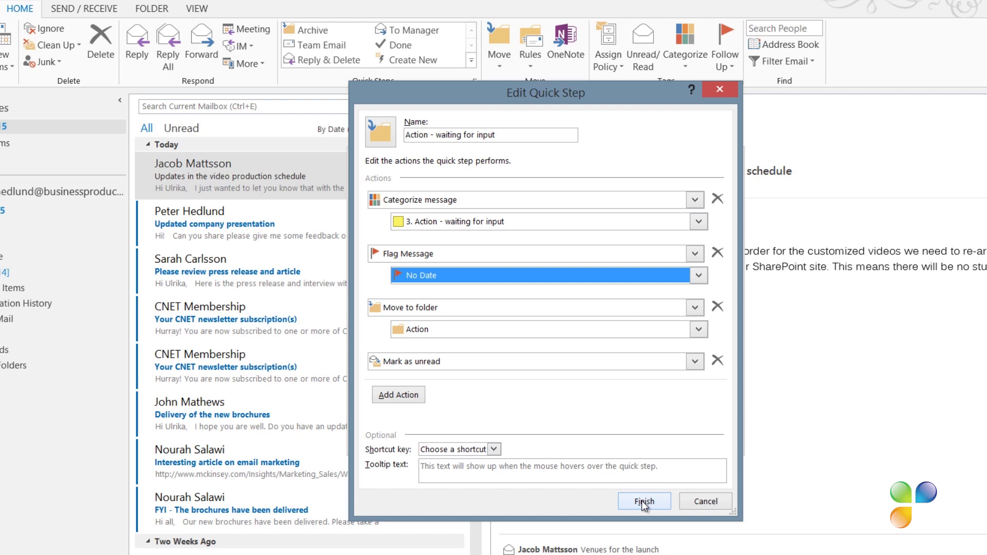
click(644, 501)
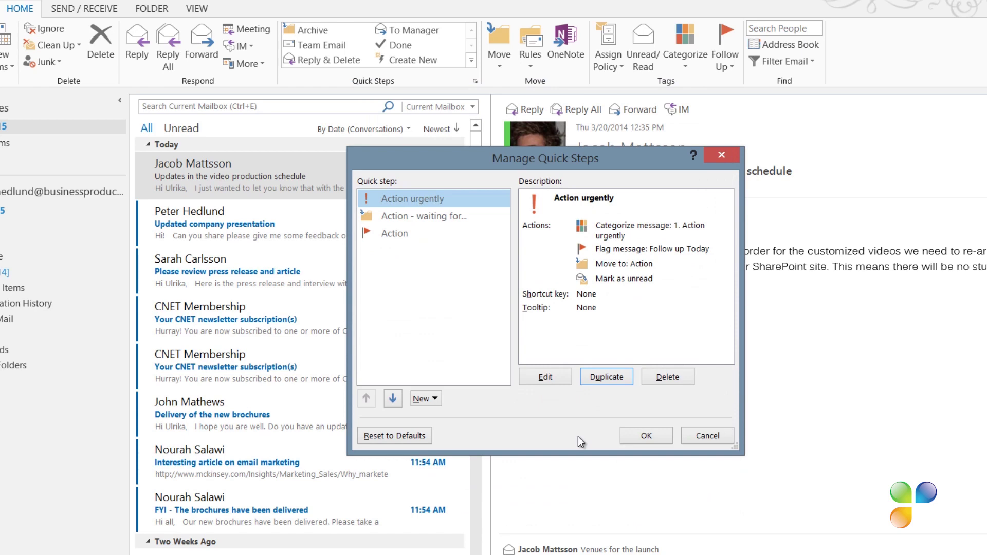
Create custom 'Scheduled' and 'Read' quick steps; Read moves to the Read folder and marks unread
click(426, 400)
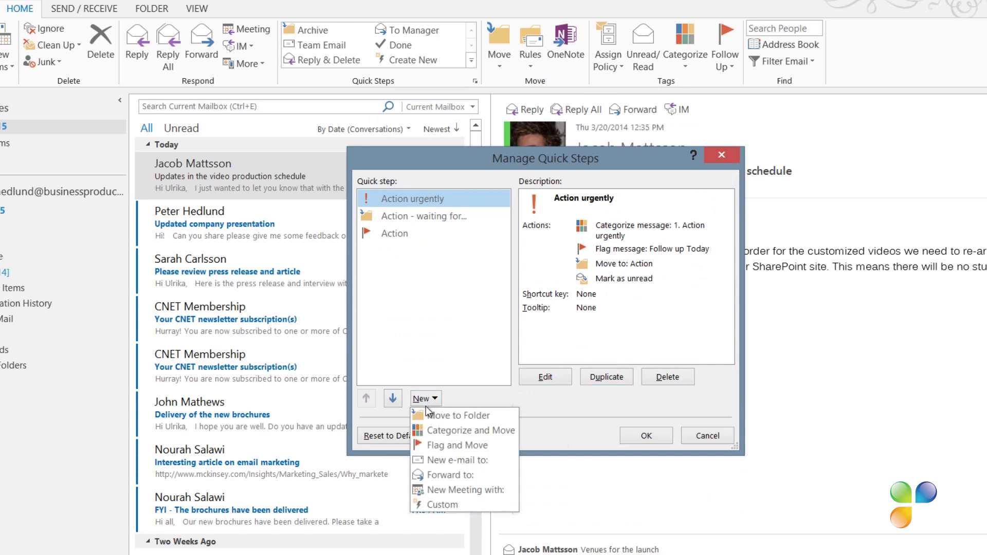
click(442, 504)
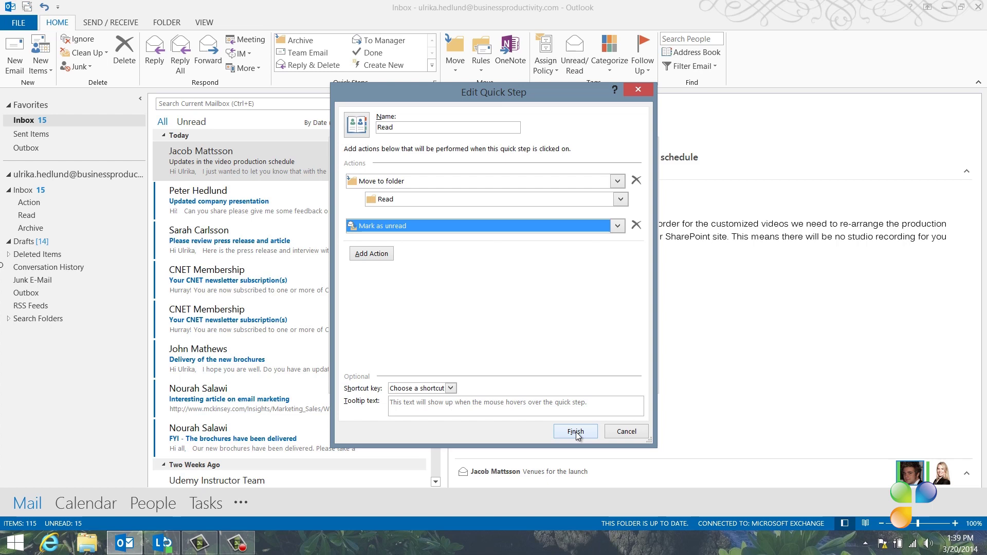
click(576, 432)
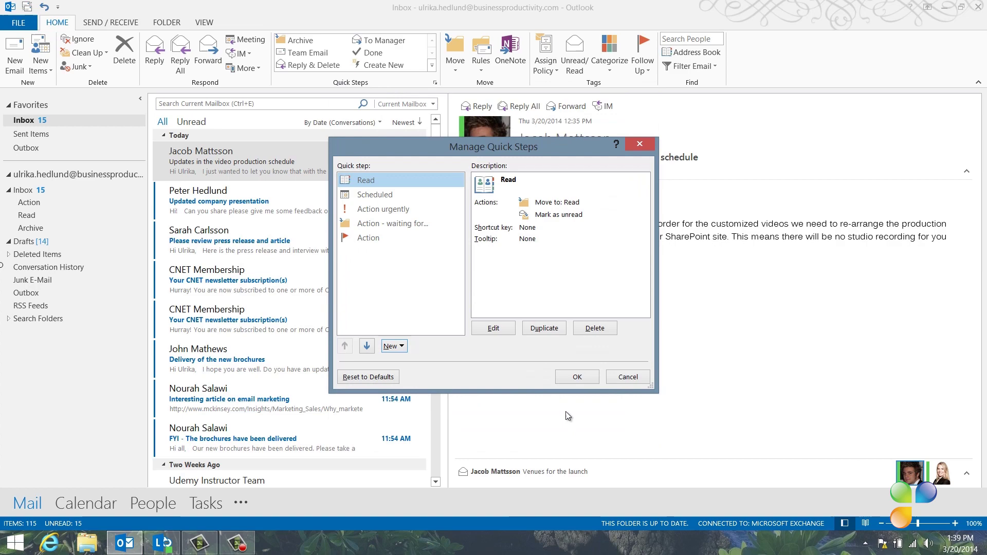
Create an 'Archive' quick step: clear categories and flags, mark read, move to Archive
click(401, 347)
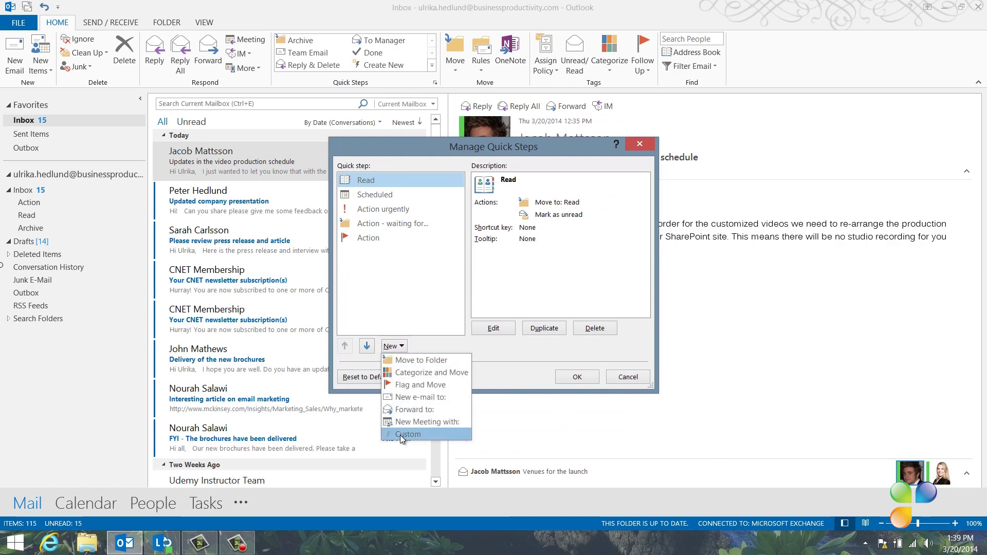
click(400, 432)
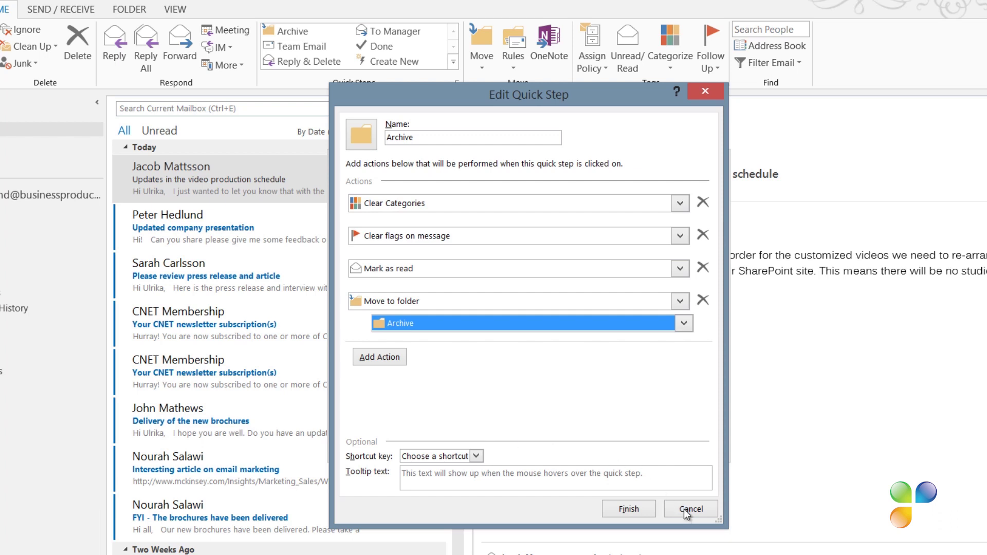
click(648, 510)
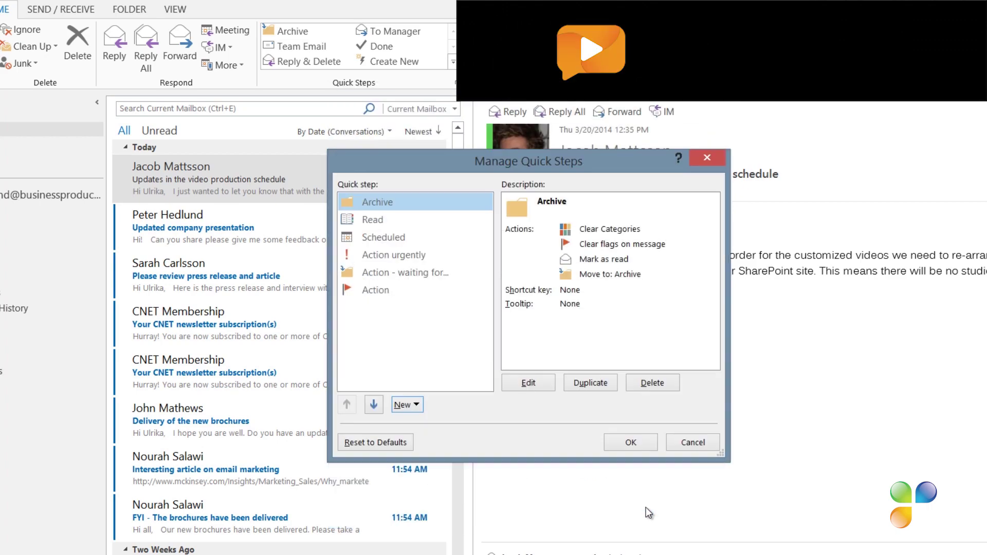
Add a 'Delete' quick step that deletes the message, then close Manage Quick Steps with OK
click(418, 405)
click(421, 511)
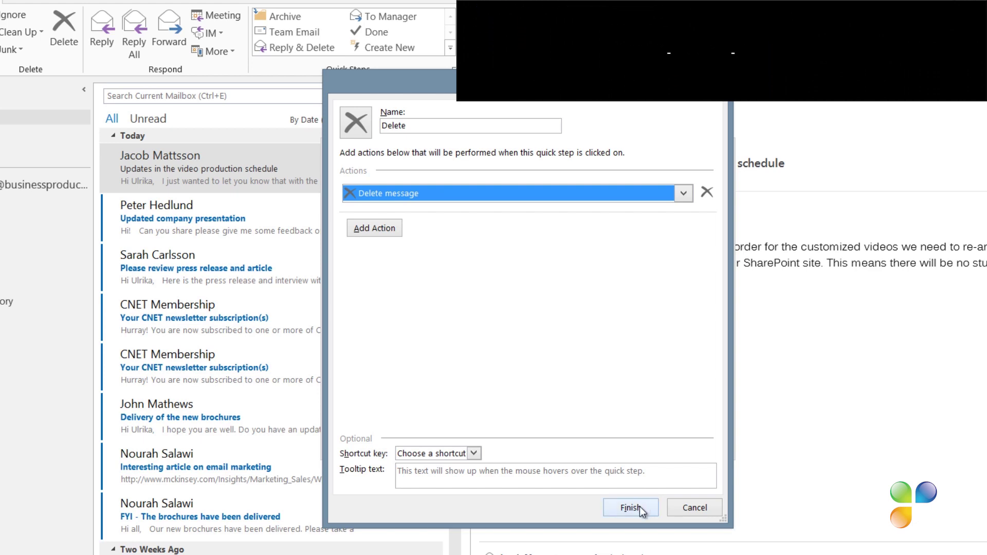
click(639, 507)
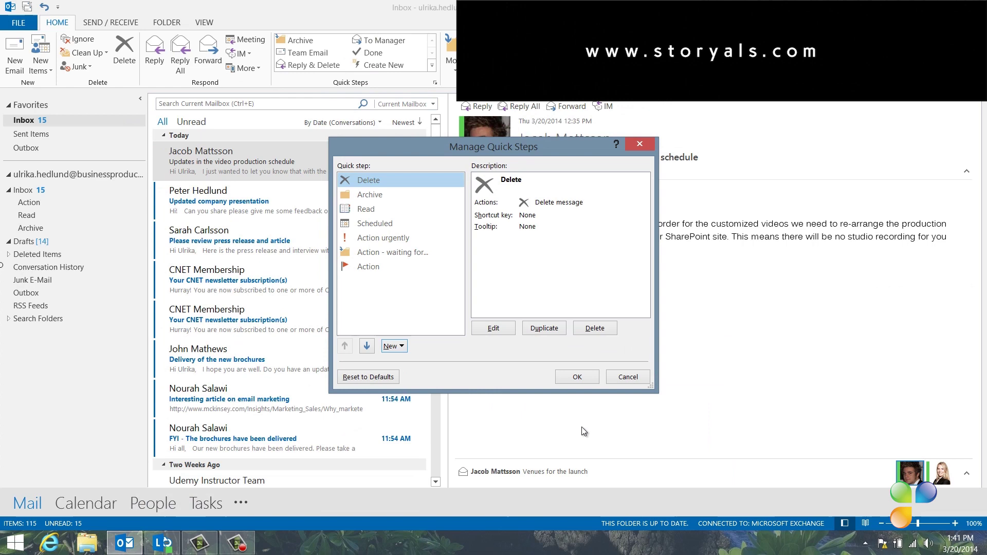
click(577, 378)
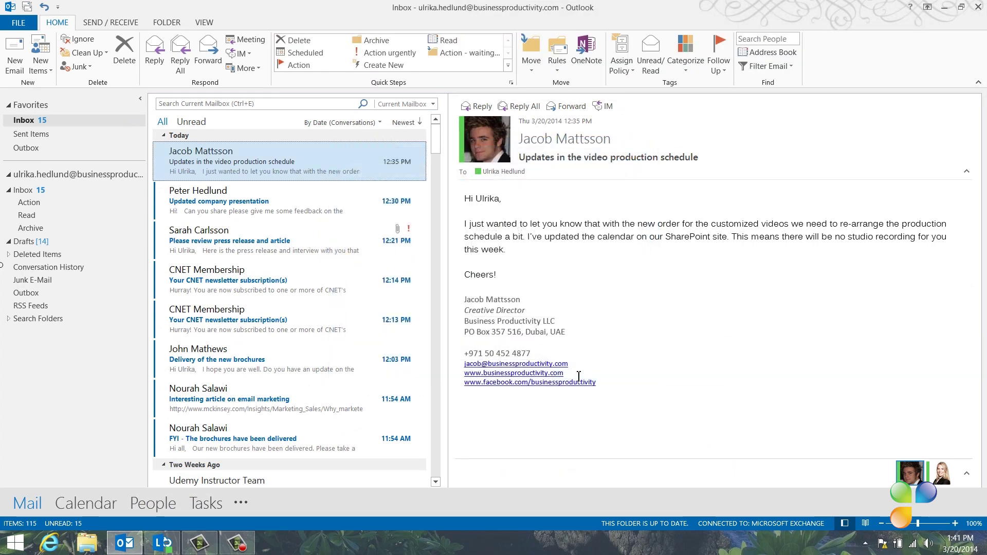